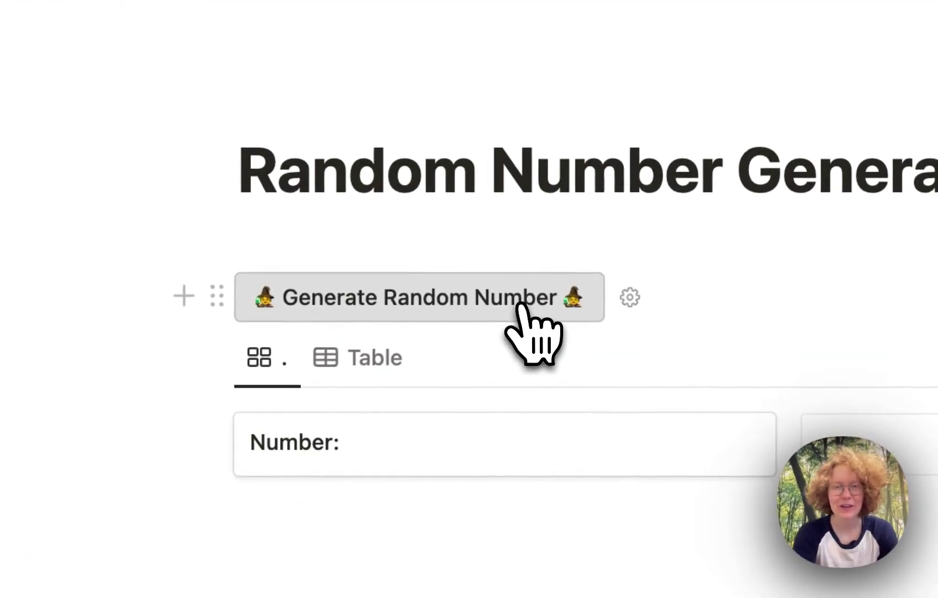
- Generate five random numbers in the finished Random Number Generator page and review the rolls in its Random Numbers table
click(518, 307)
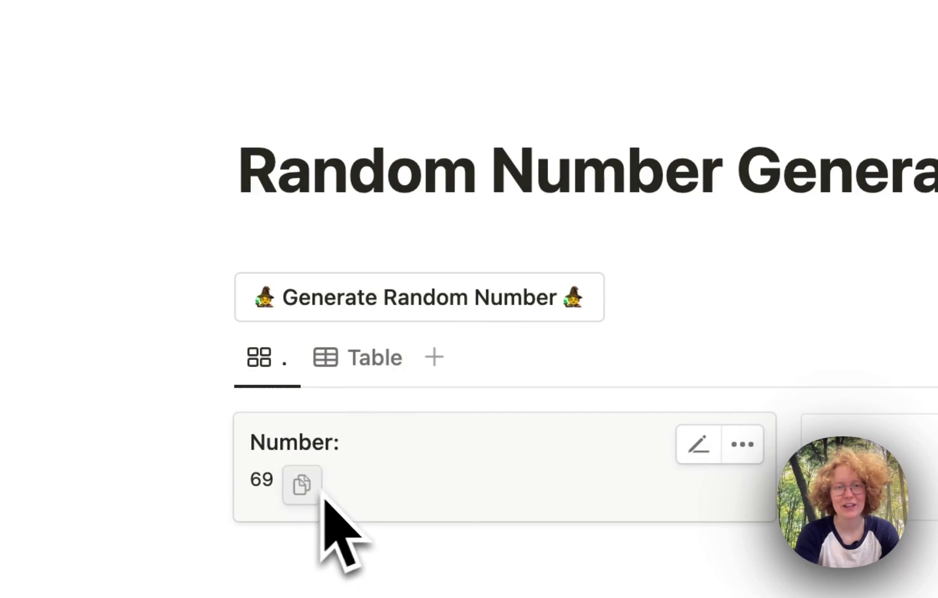
click(419, 299)
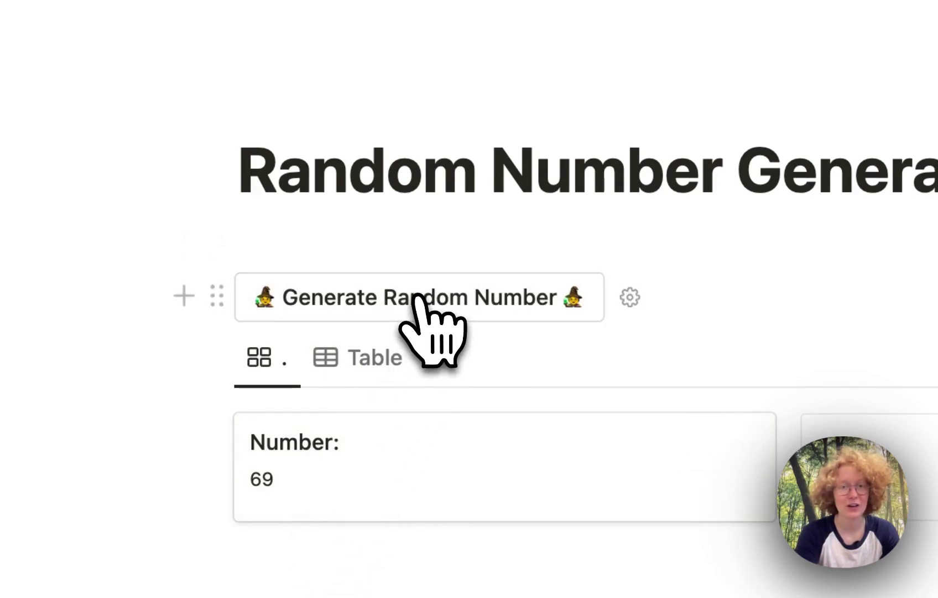
click(449, 301)
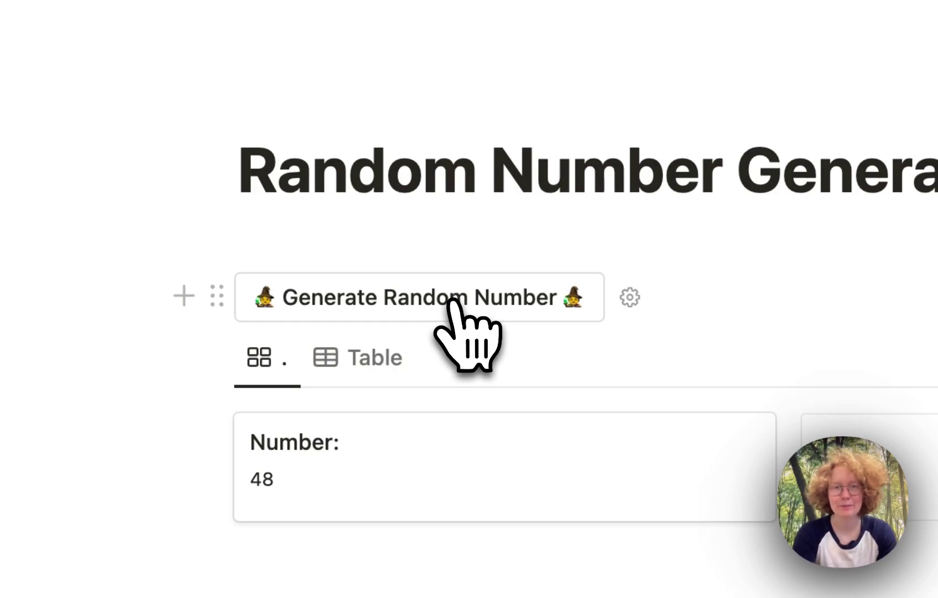
click(451, 301)
scroll(310, 398, down, 5)
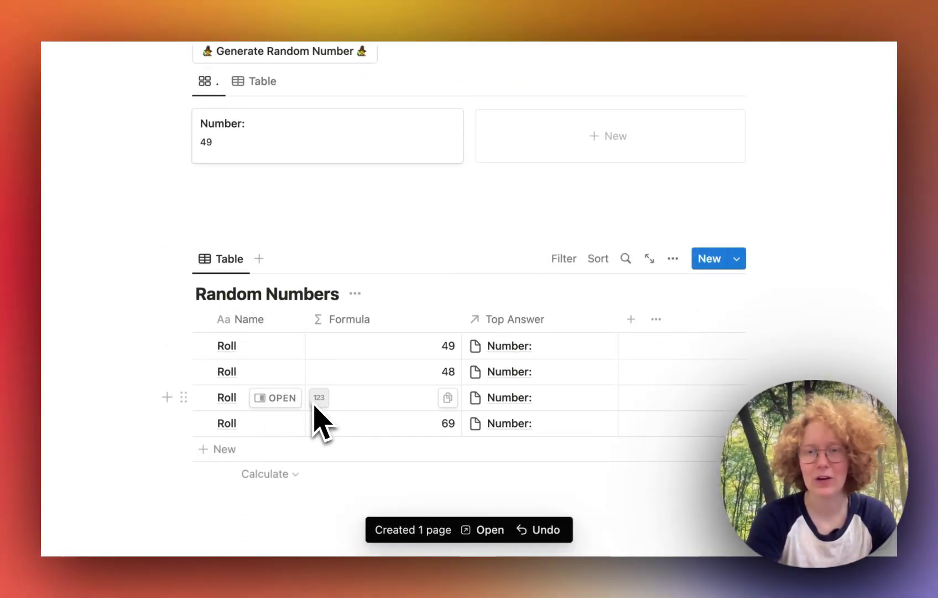
scroll(445, 288, up, 3)
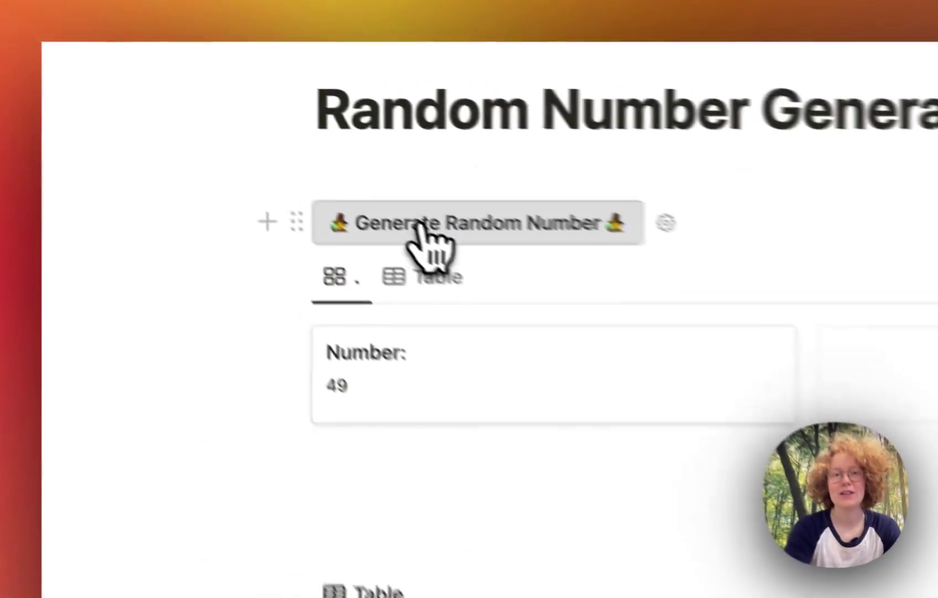
click(421, 224)
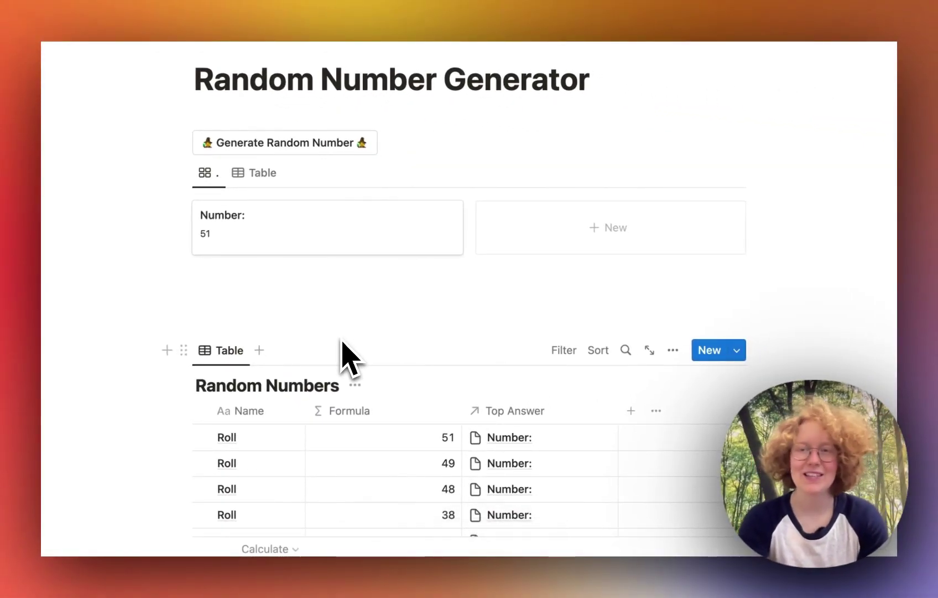
scroll(340, 349, up, 3)
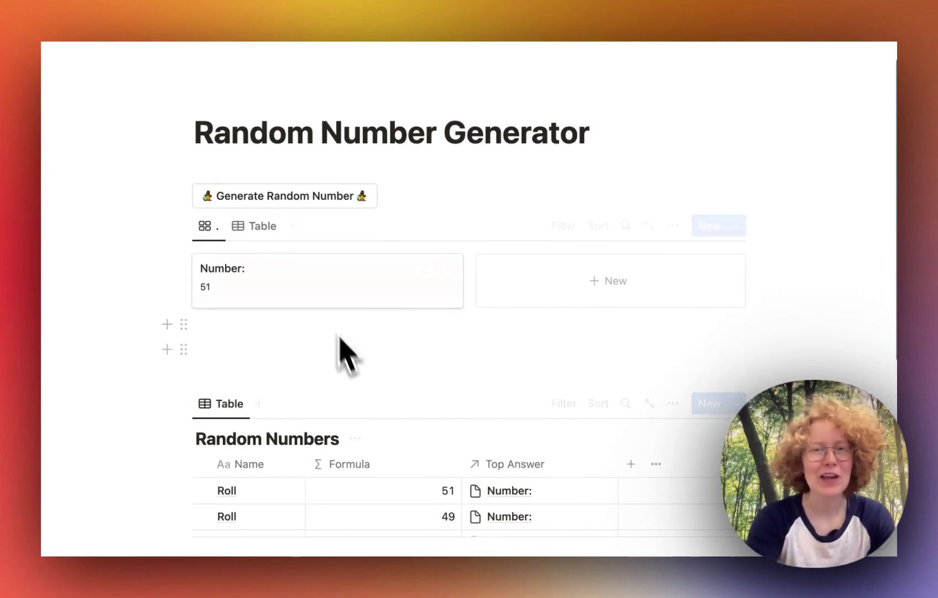
- On the HowTo! Random Number Generator page, insert an inline database below the subpage link and title it Random Numbers
click(328, 31)
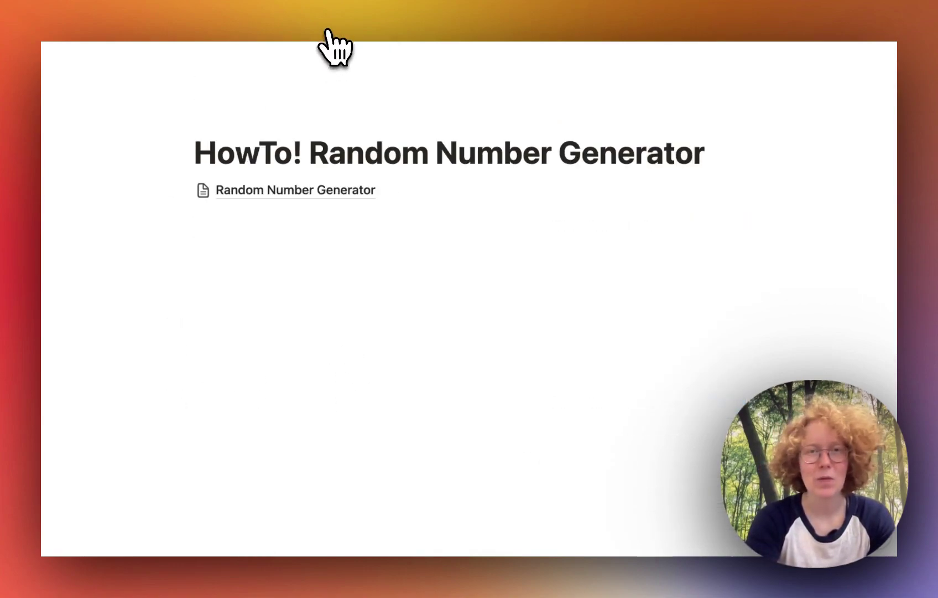
click(384, 317)
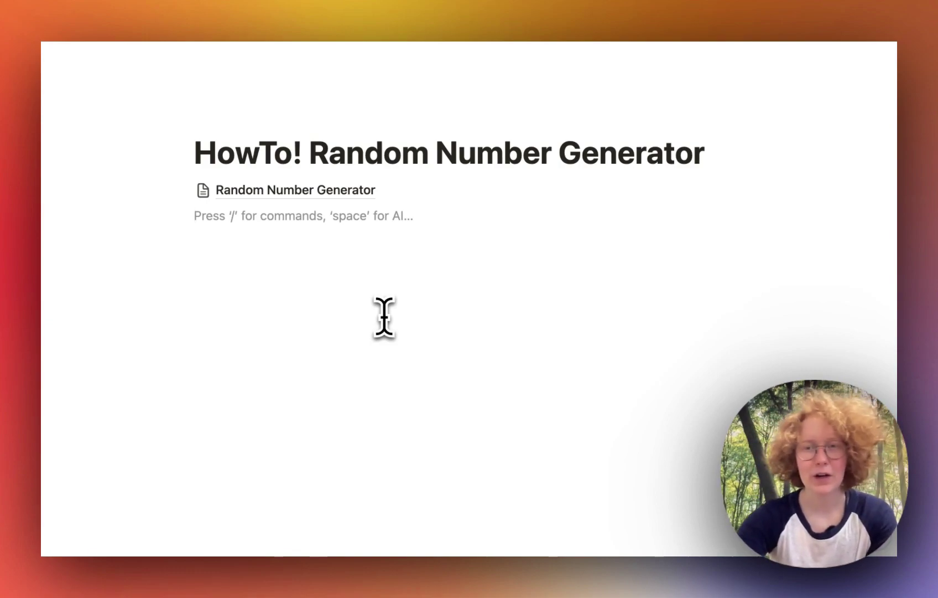
key(Return)
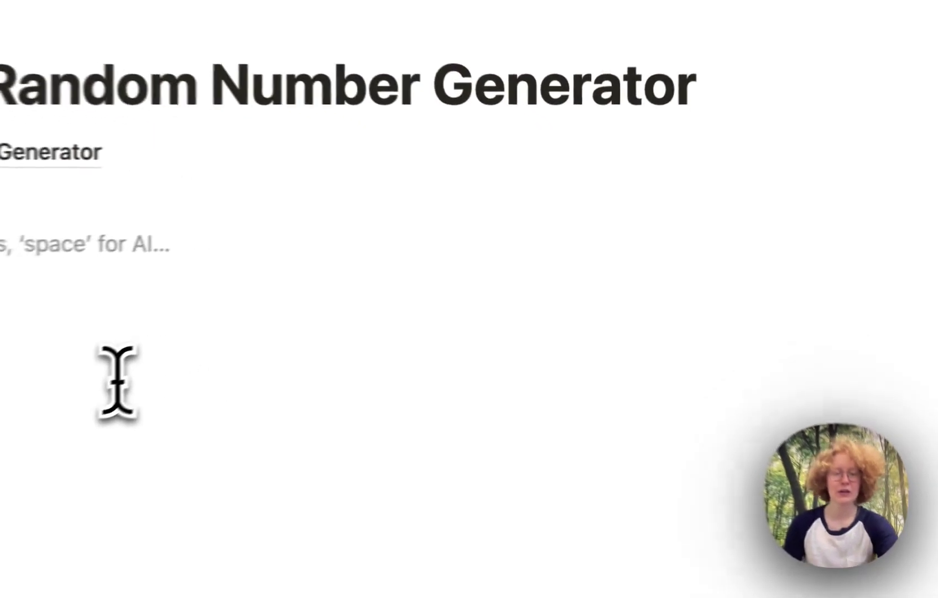
text(/)
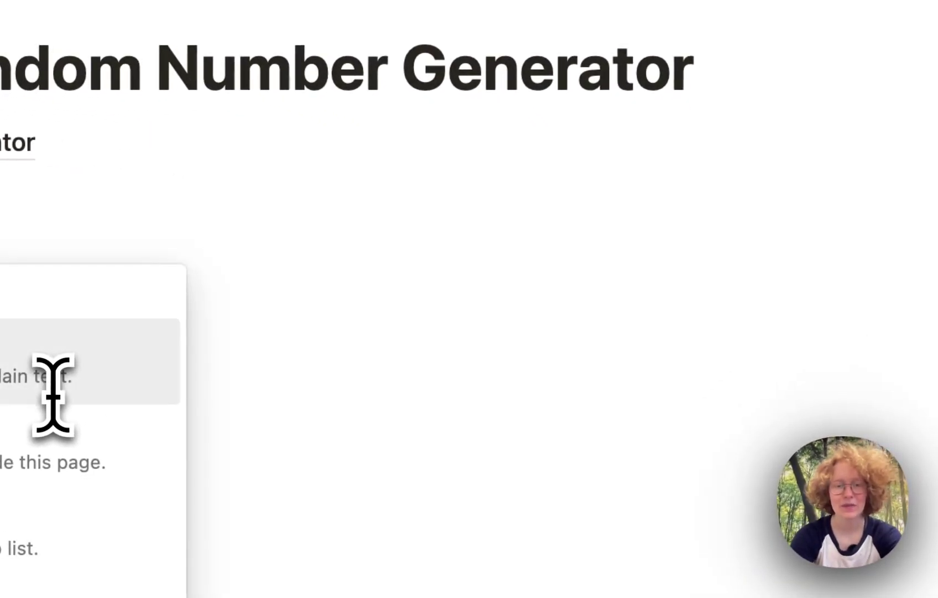
text(data)
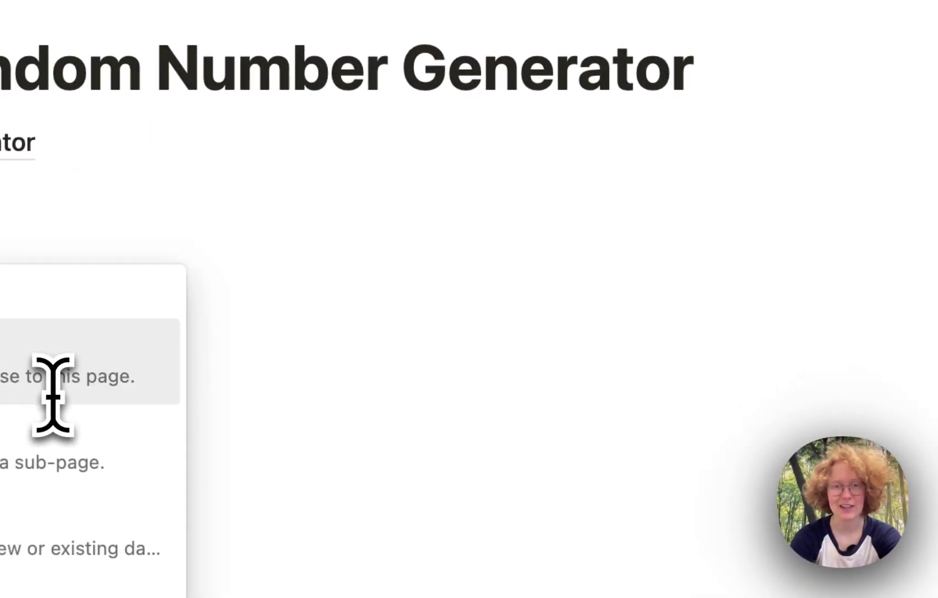
key(Return)
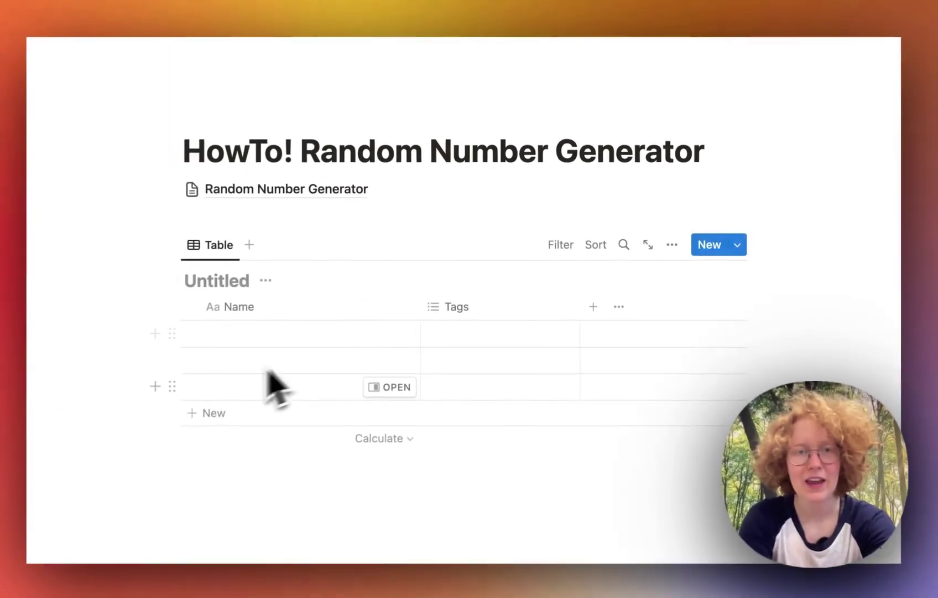
text(Random Num)
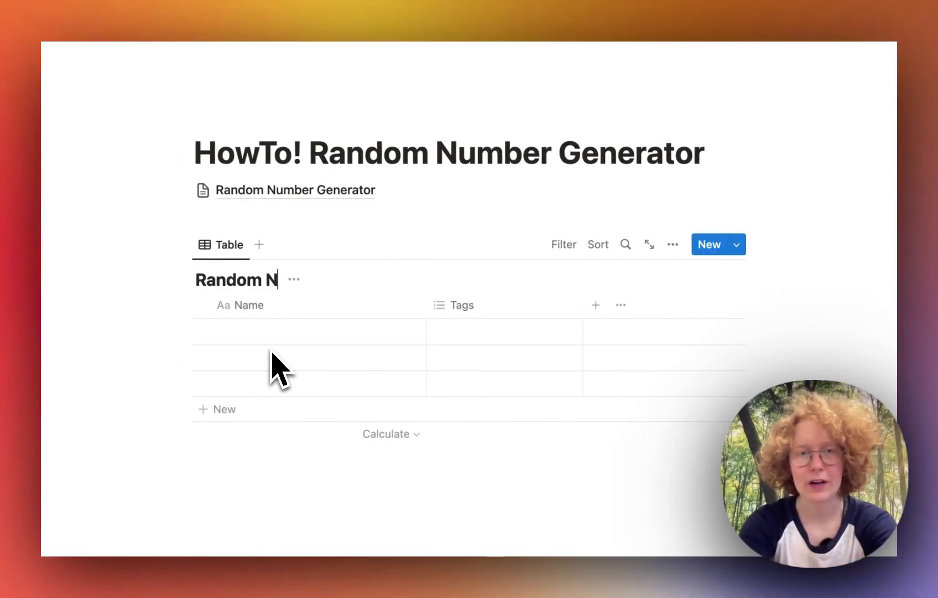
text(bers)
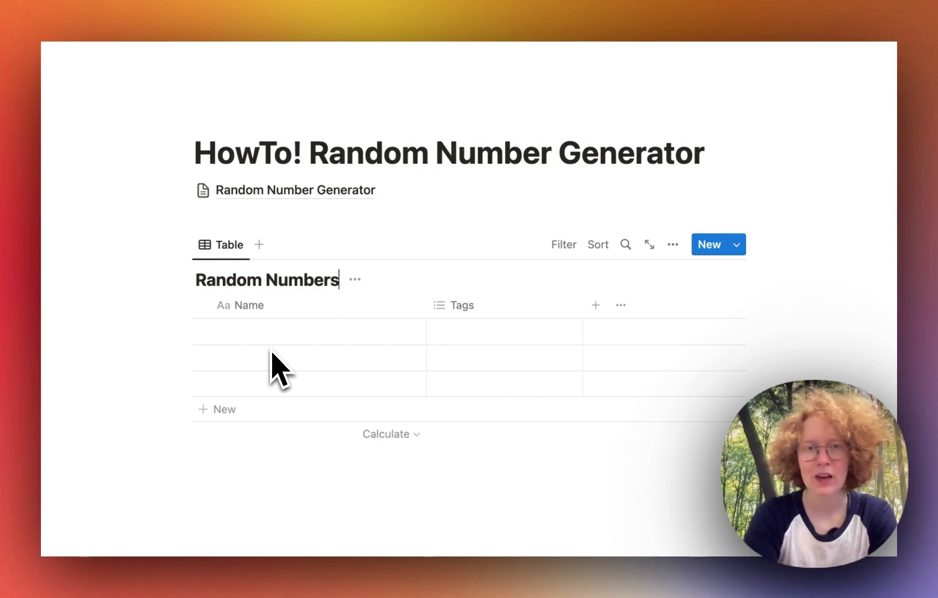
- Delete the three empty rows and the Tags property from the Random Numbers database
drag(118, 327, 234, 378)
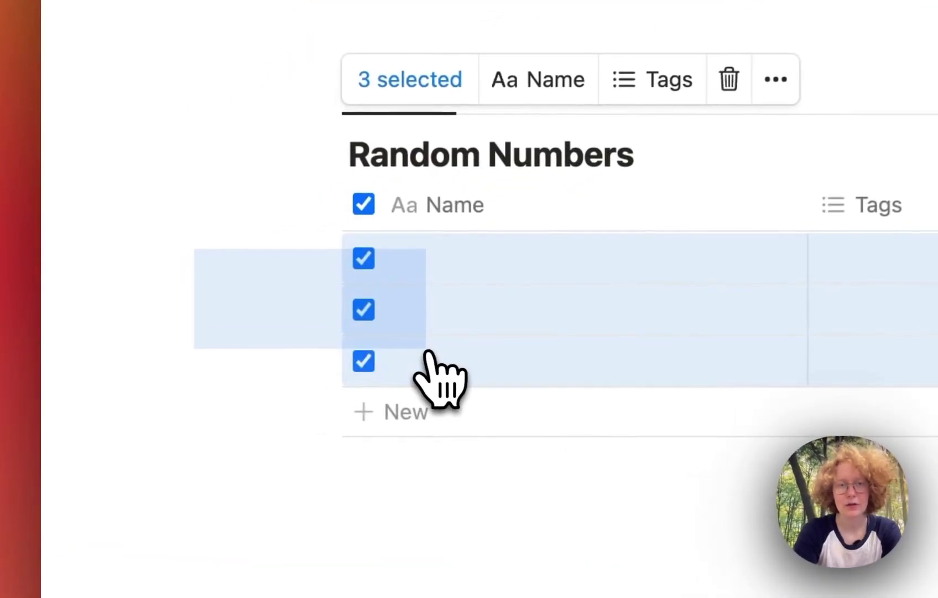
drag(429, 352, 427, 355)
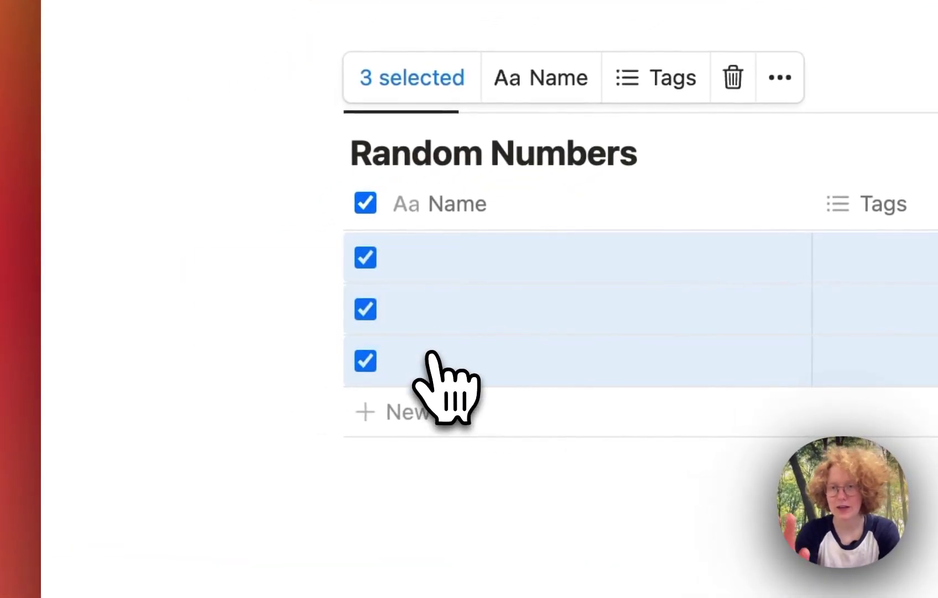
key(BackSpace)
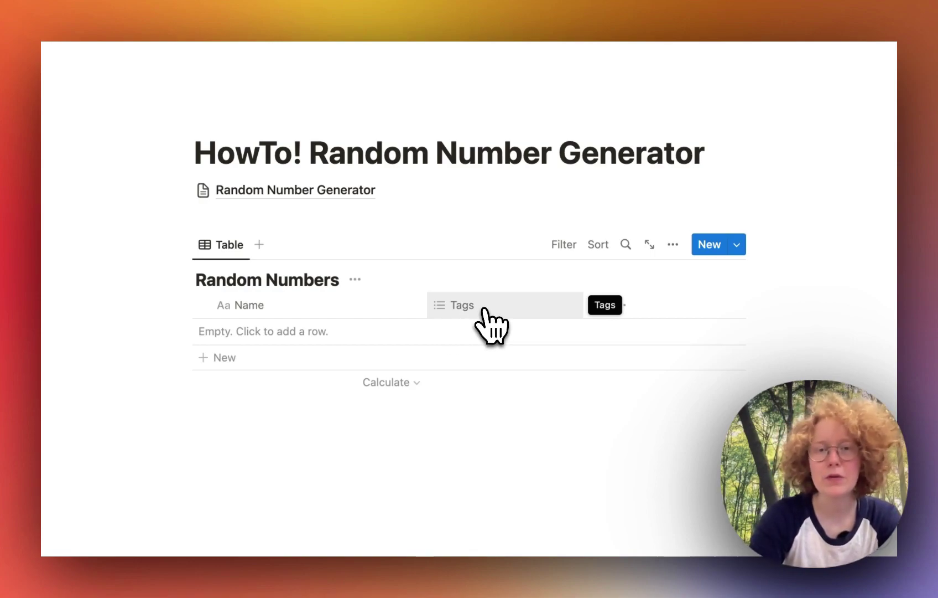
click(460, 306)
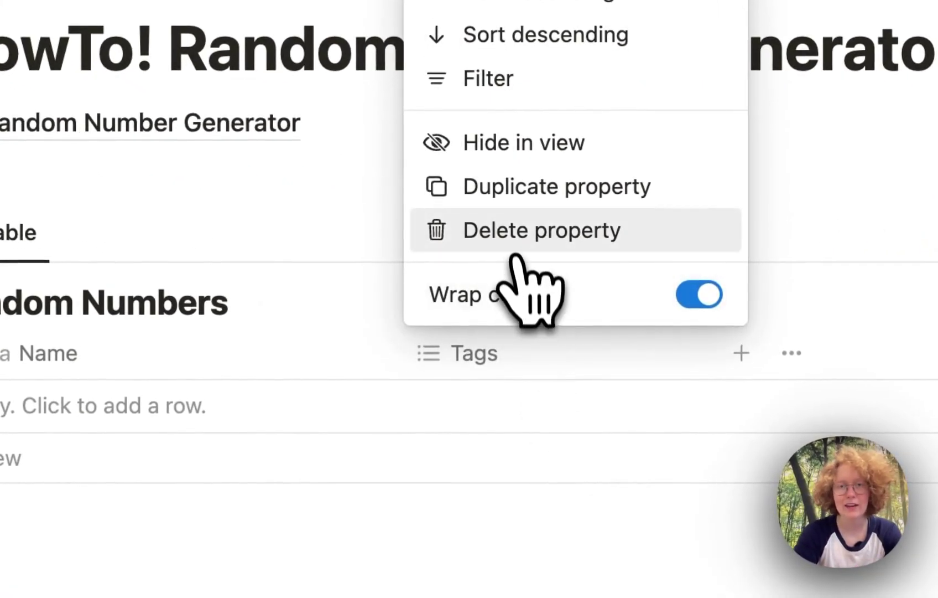
click(515, 244)
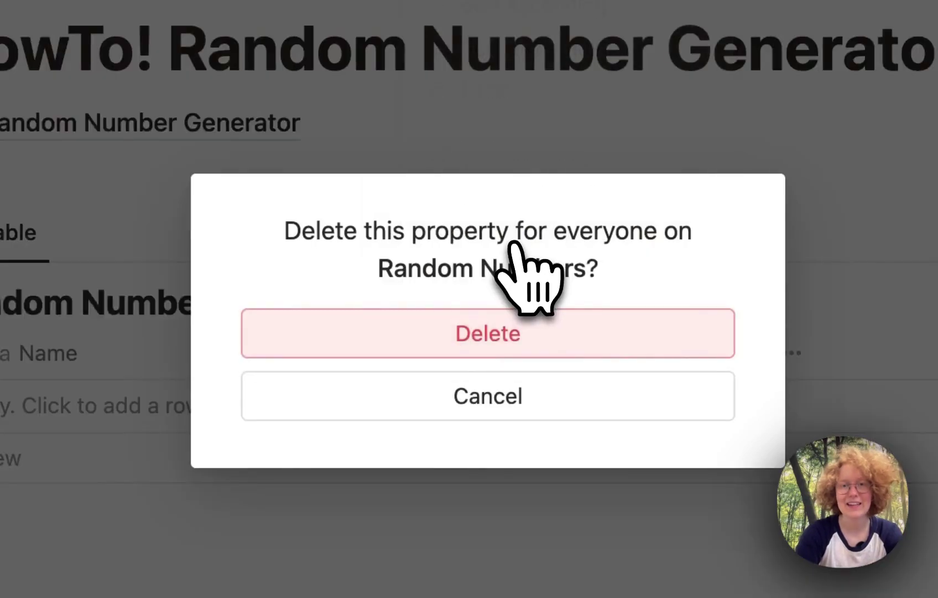
click(505, 334)
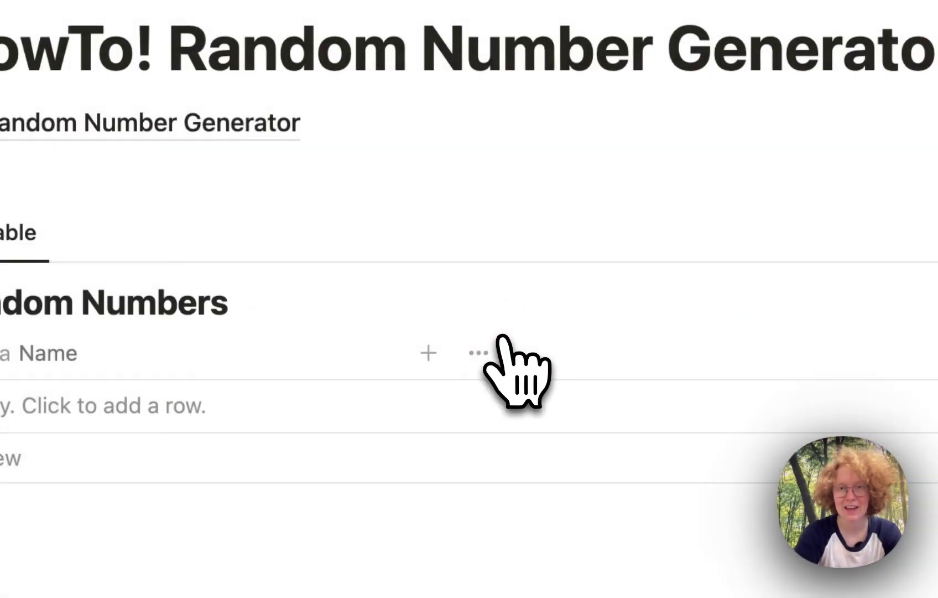
- Add a Formula property named Randomness to the Random Numbers database
click(429, 357)
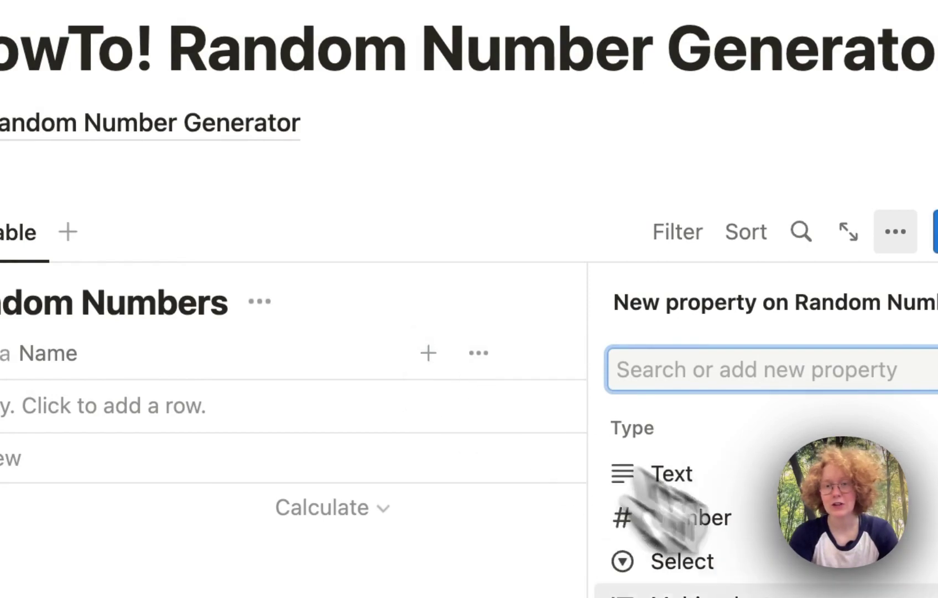
scroll(642, 504, down, 10)
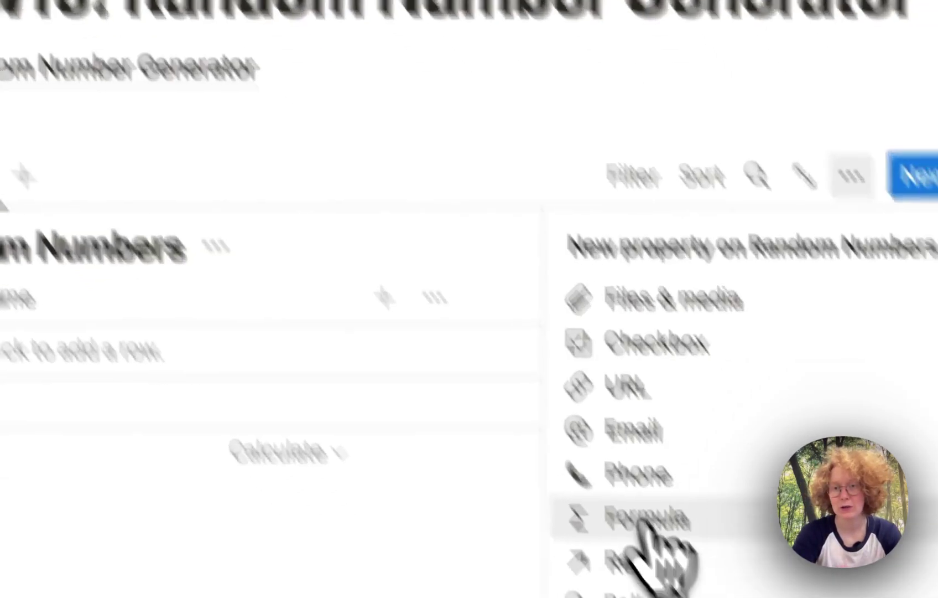
click(694, 576)
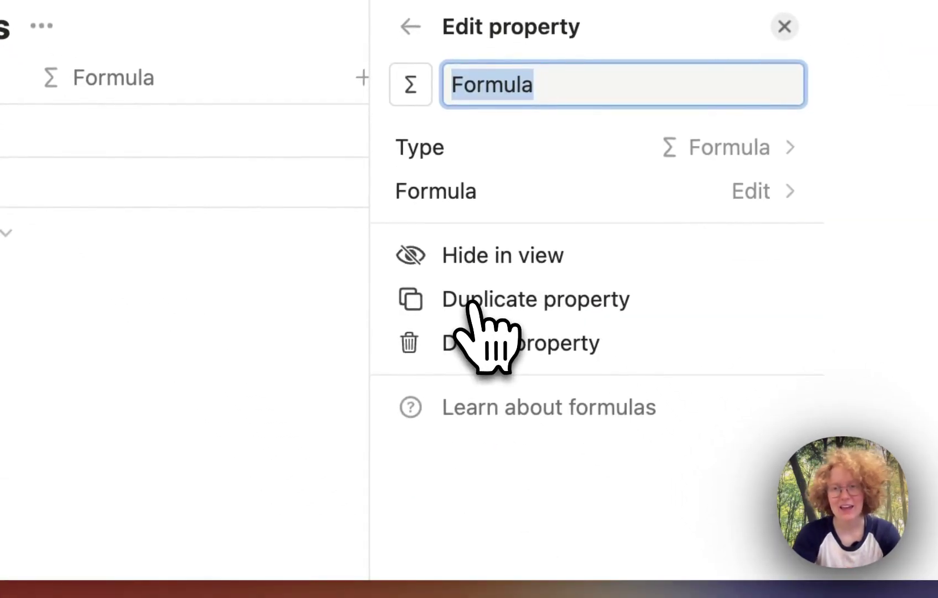
text(Randomness)
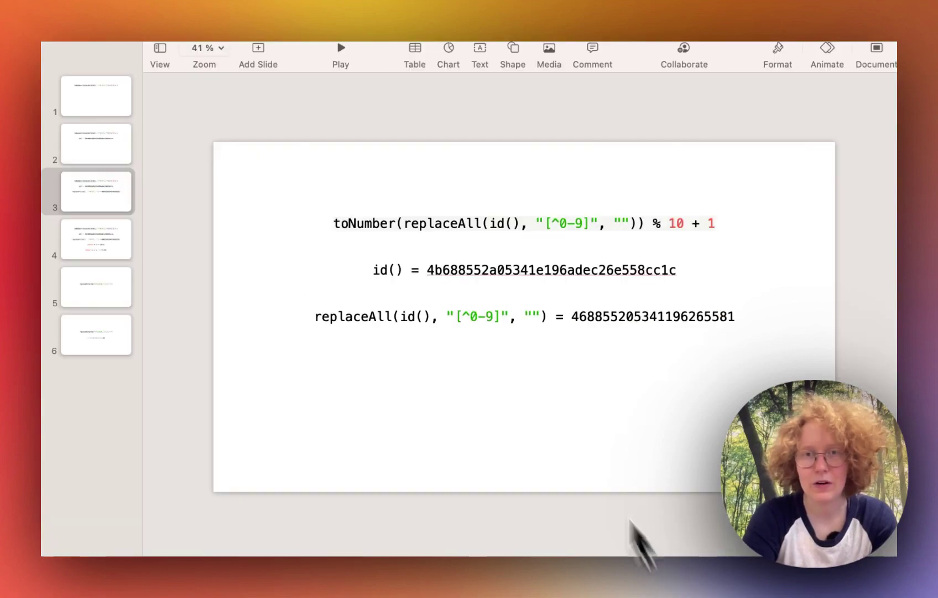
- In Keynote, copy the complete formula toNumber(replaceAll(id(), "[^0-9]", "")) % 10 + 1 from the first slide
click(98, 150)
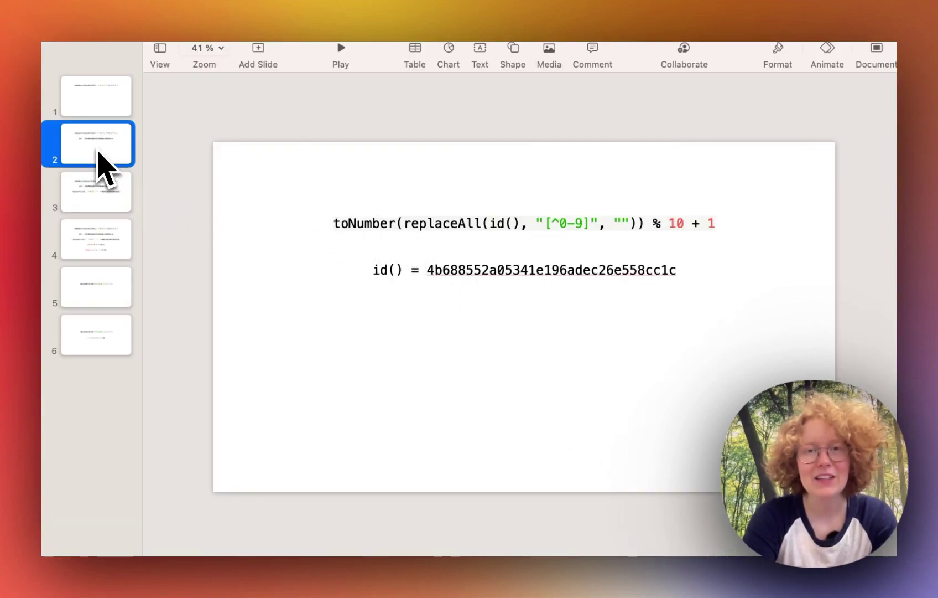
click(93, 100)
double_click(390, 223)
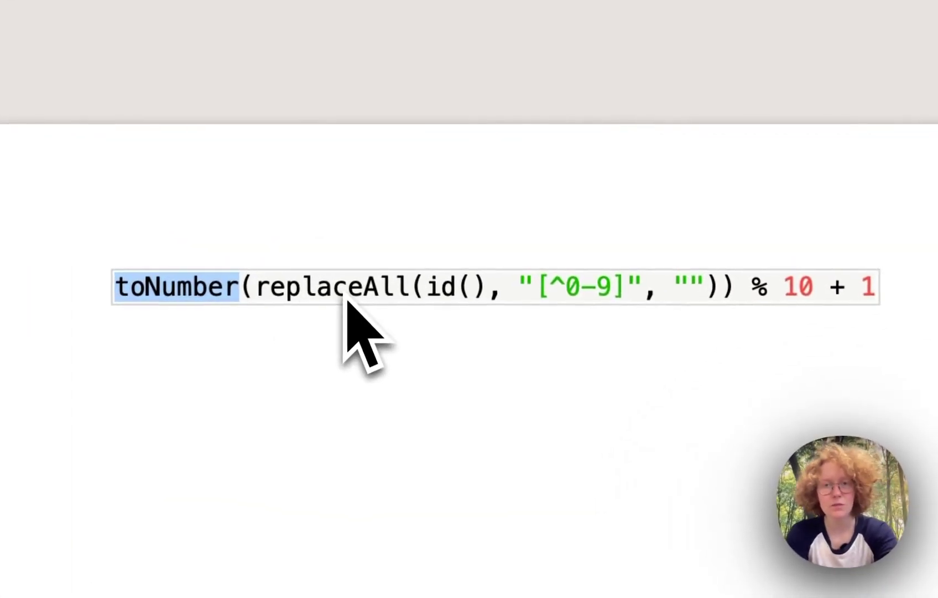
triple_click(348, 302)
key(super+c)
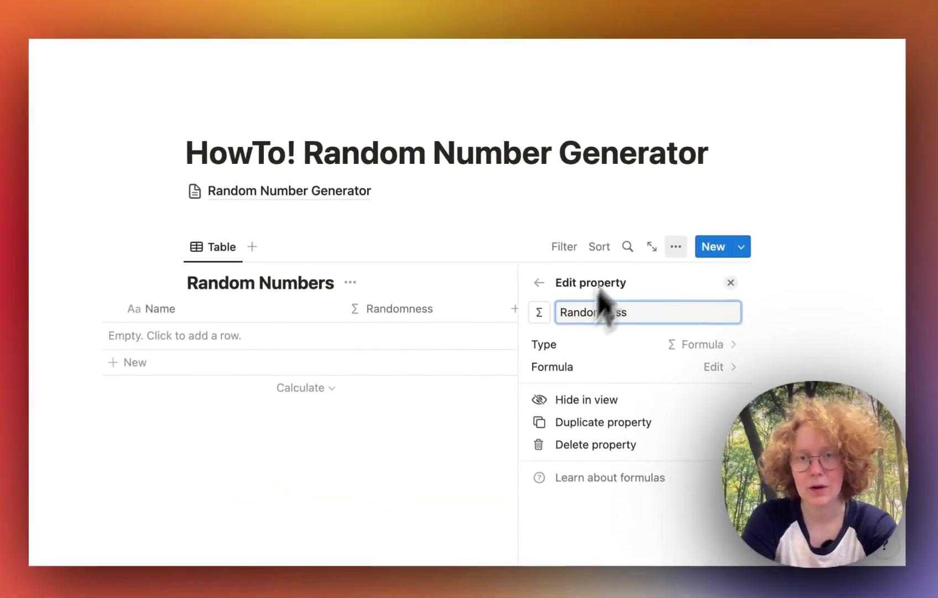
- Back in Notion, set the Randomness property's formula to the copied toNumber(replaceAll(id(), "[^0-9]", "")) % 10 + 1 and close the property settings
click(619, 368)
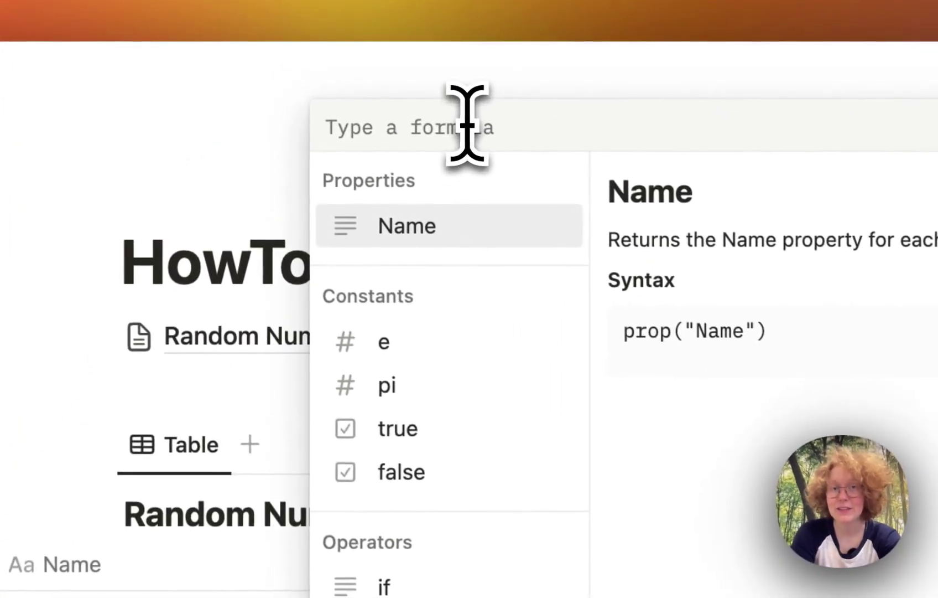
key(super+v)
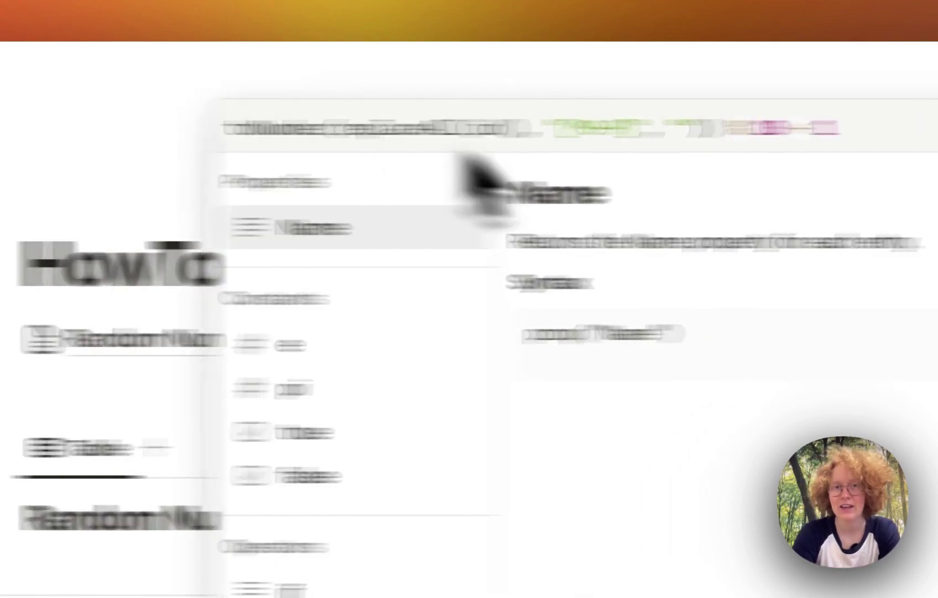
click(524, 135)
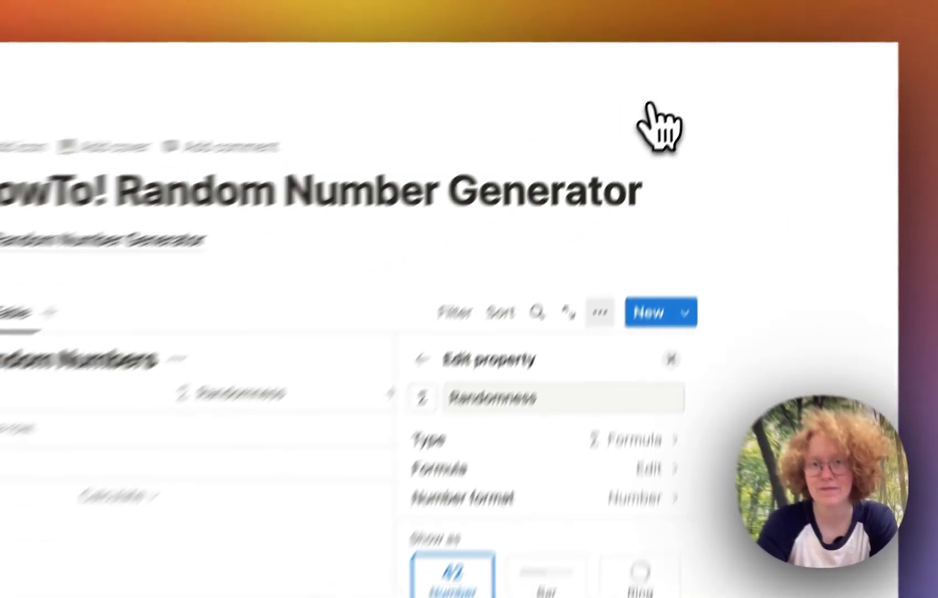
click(395, 416)
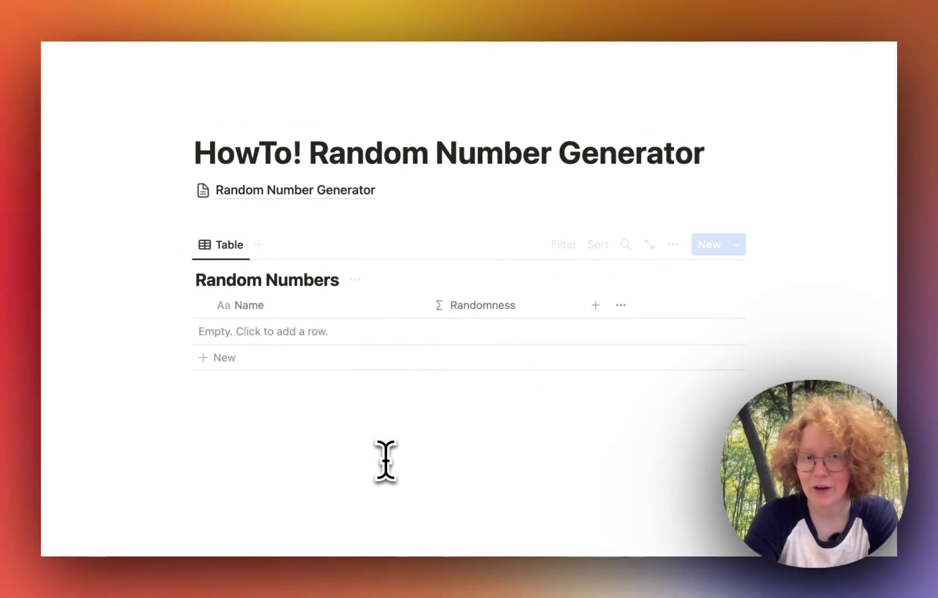
- Add two rows named "test" to the Random Numbers table to try out the Randomness formula
click(237, 358)
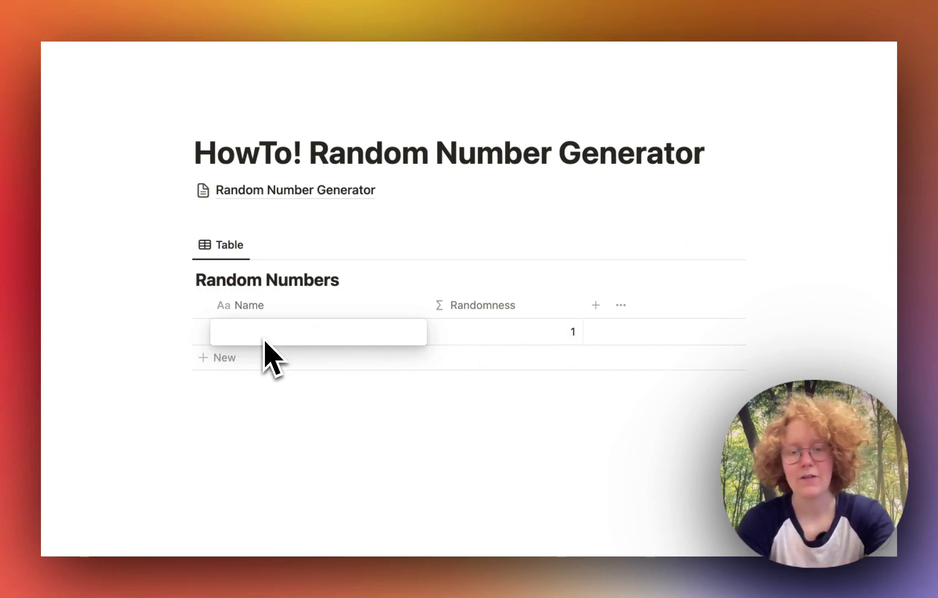
key(Return)
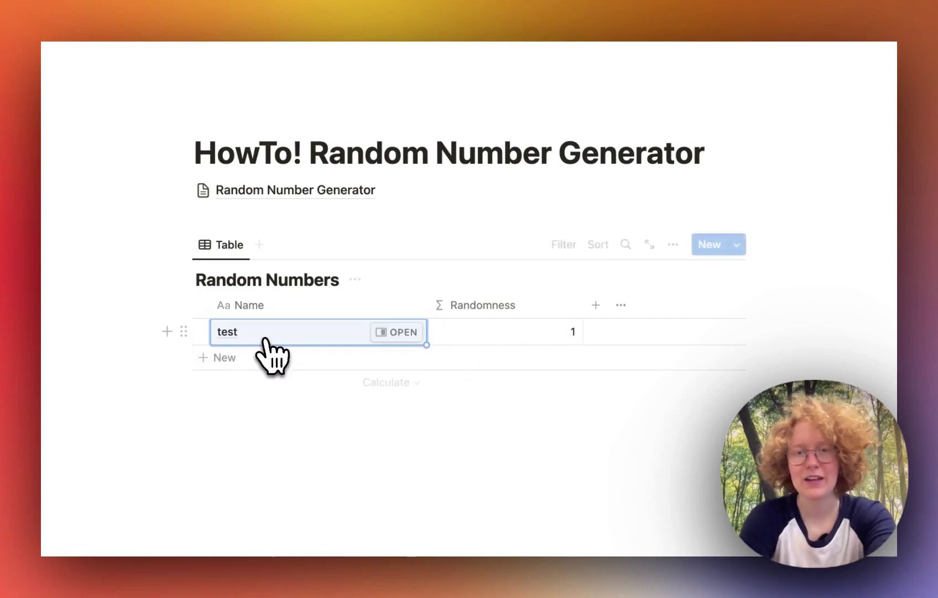
click(238, 361)
text(test)
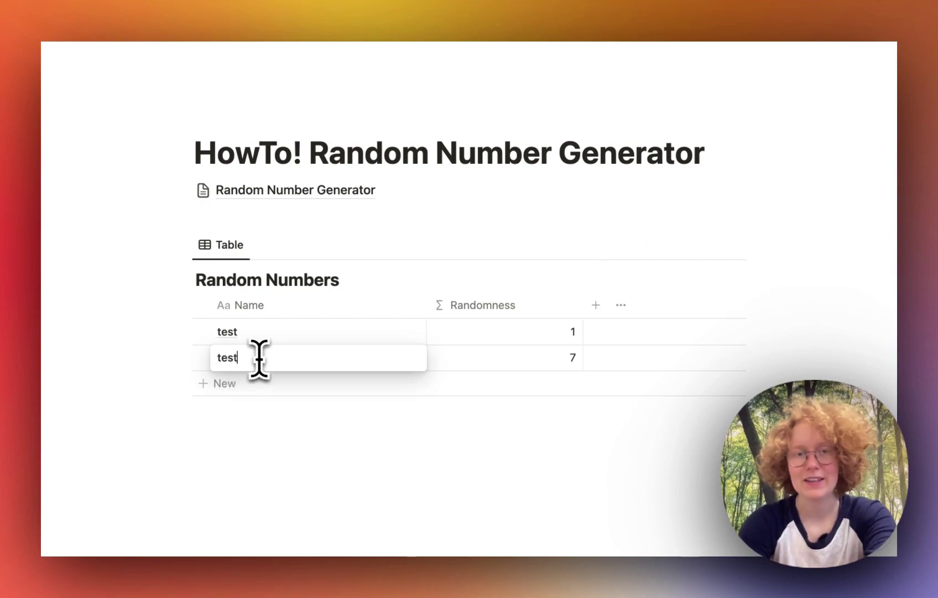
- Add a third row named "test" to the Random Numbers table
key(Return)
click(259, 383)
text(test)
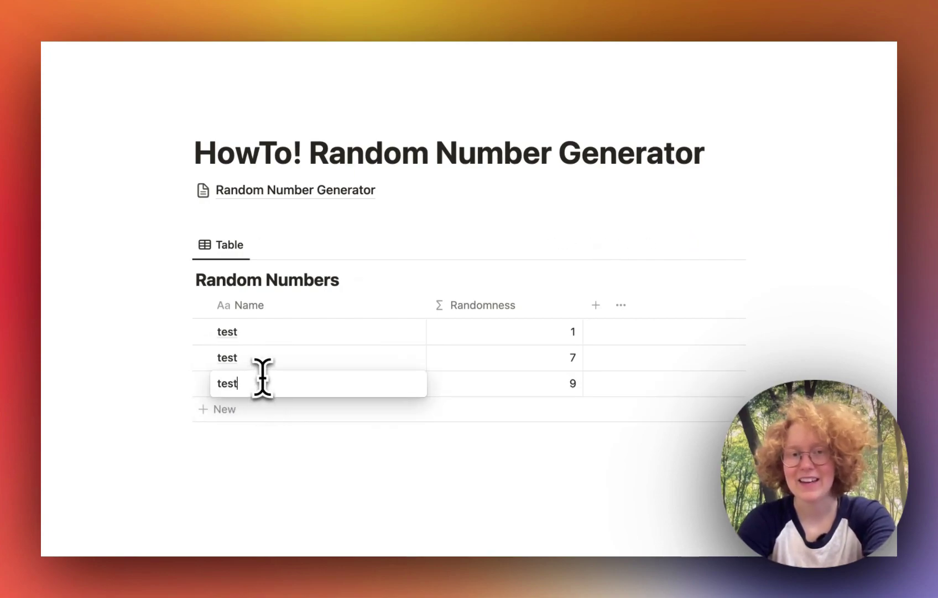
key(Return)
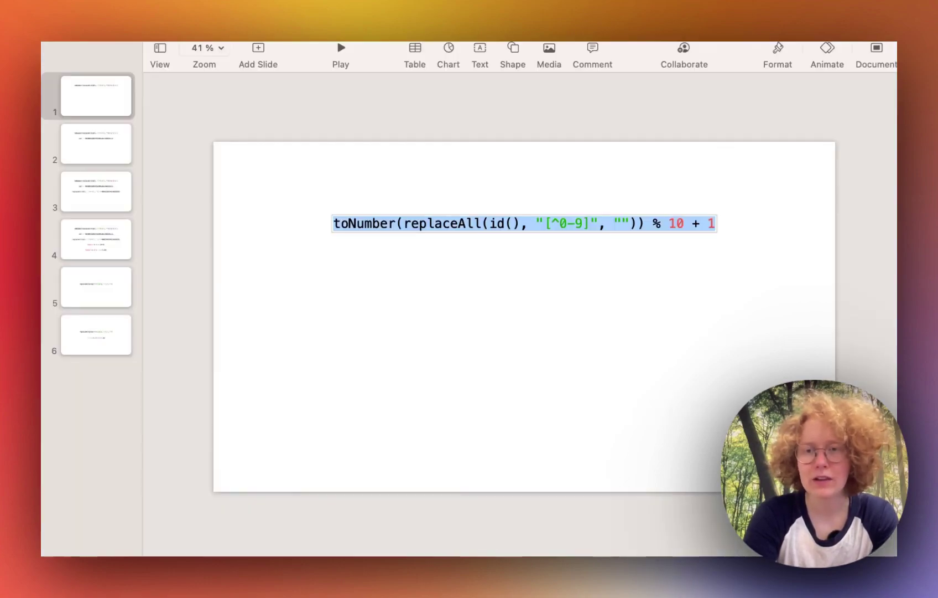
- In Keynote, highlight id() in the formula and the example ID string on the slides to examine what id() returns
click(548, 406)
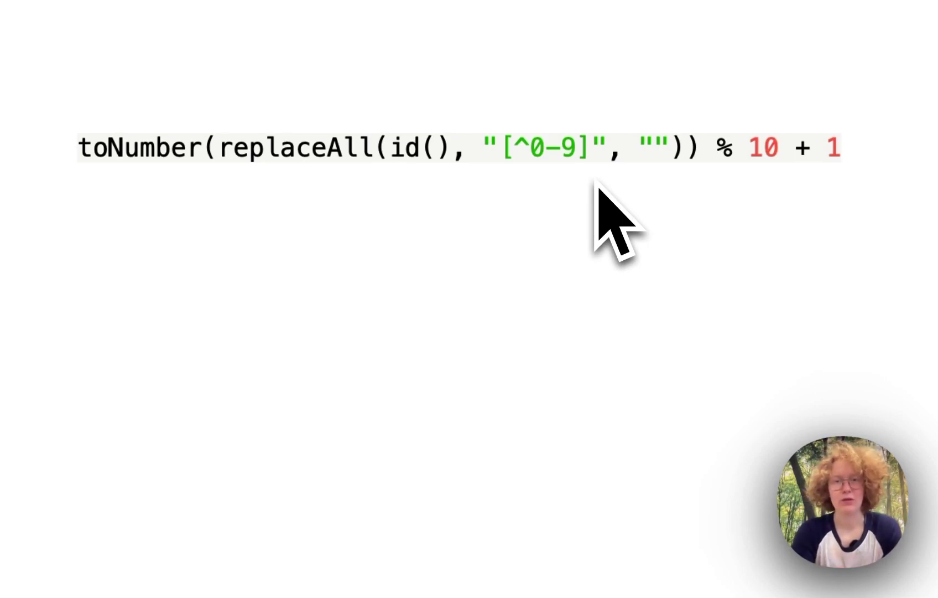
click(401, 148)
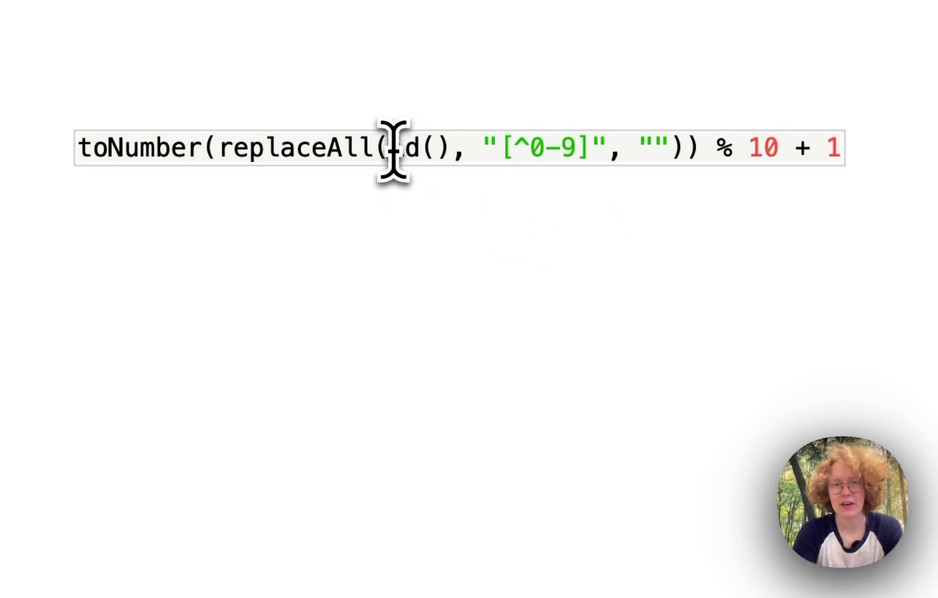
drag(394, 148, 452, 148)
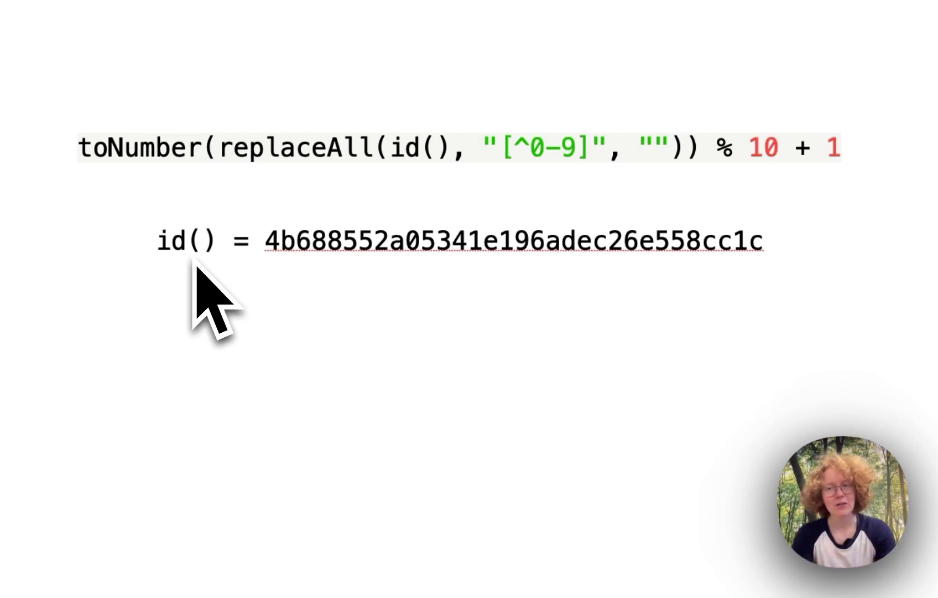
click(288, 251)
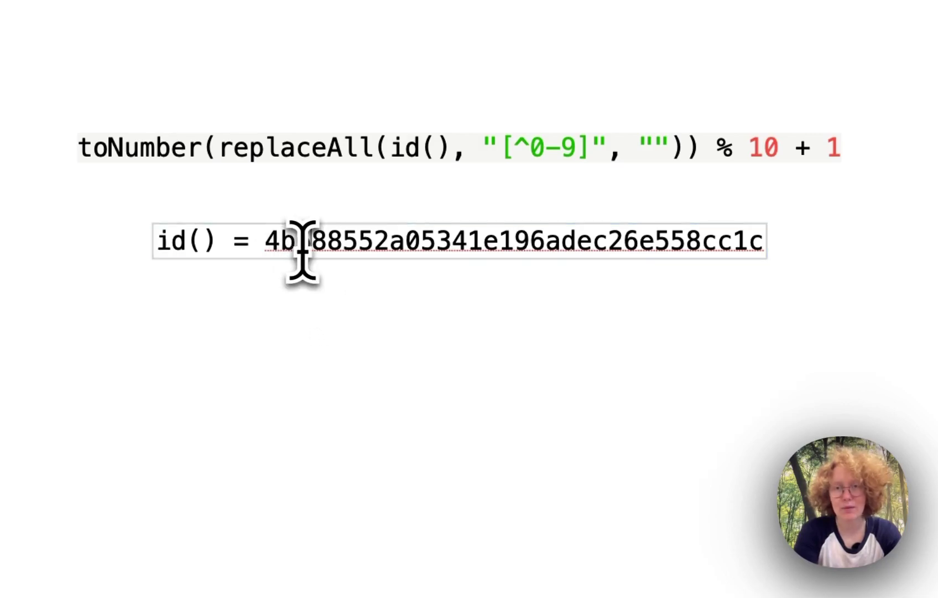
click(286, 250)
key(super+shift+Right)
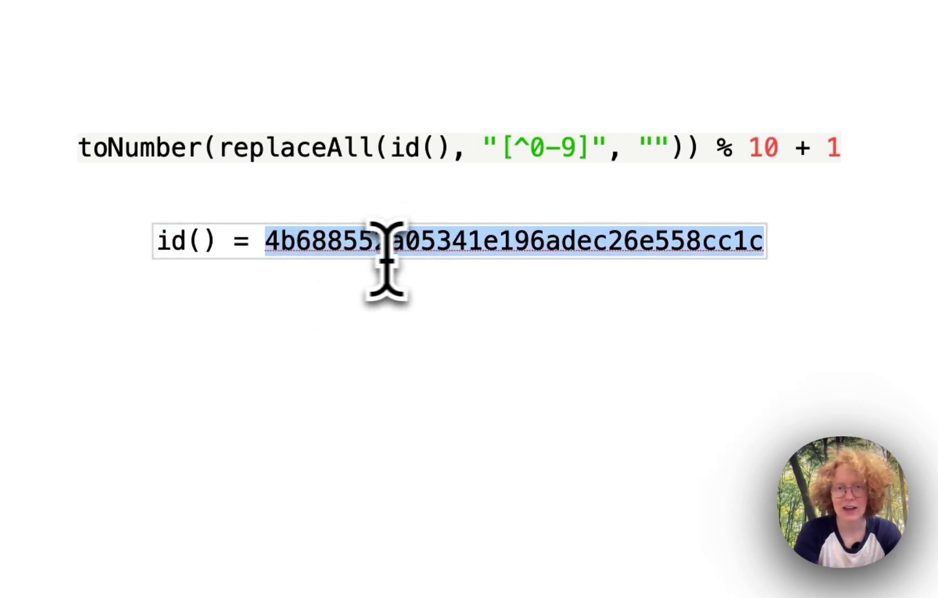
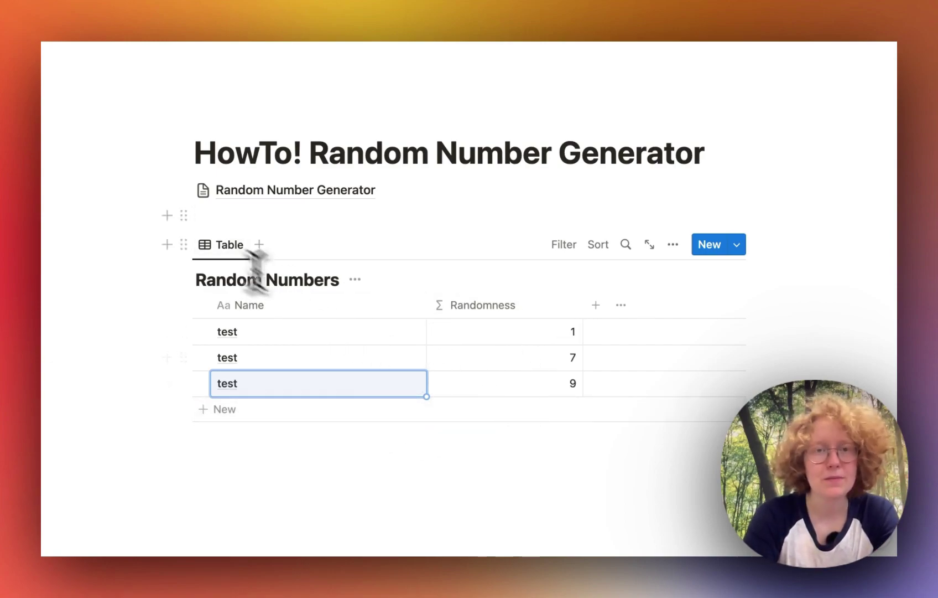
- Back in Notion, insert a new inline table database titled Top Random above the Random Numbers table
click(220, 215)
key(Return)
key(Return)
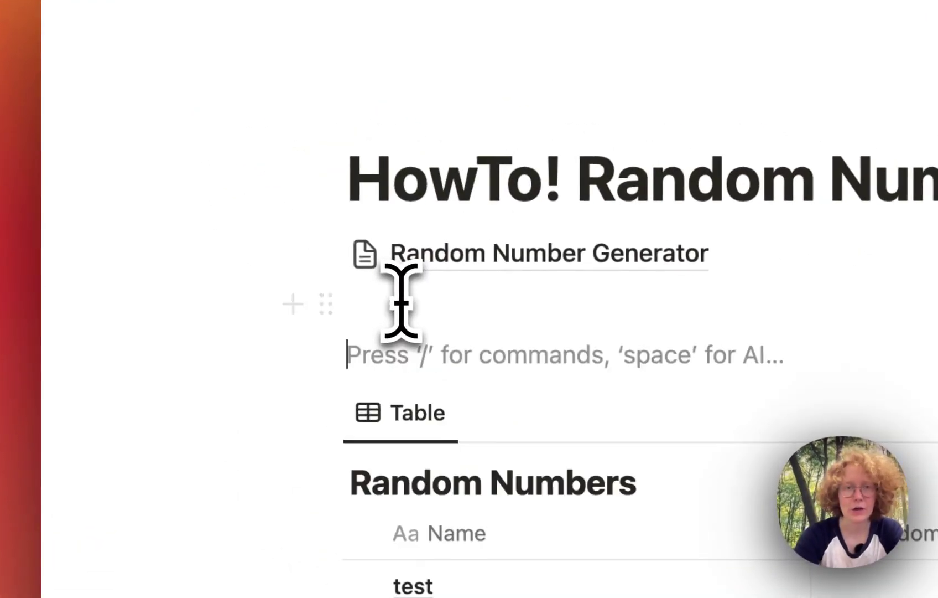
key(Up)
text(/dat)
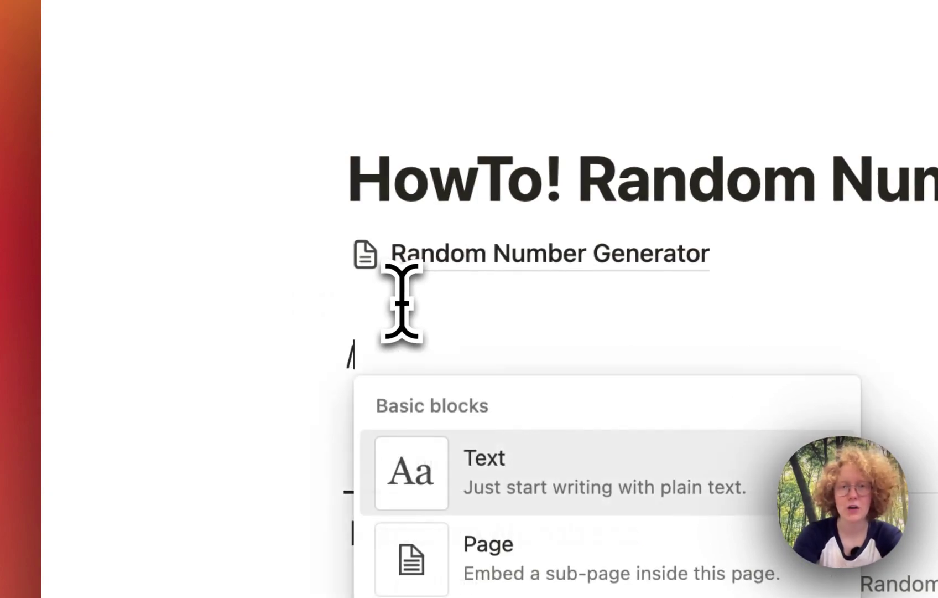
key(Return)
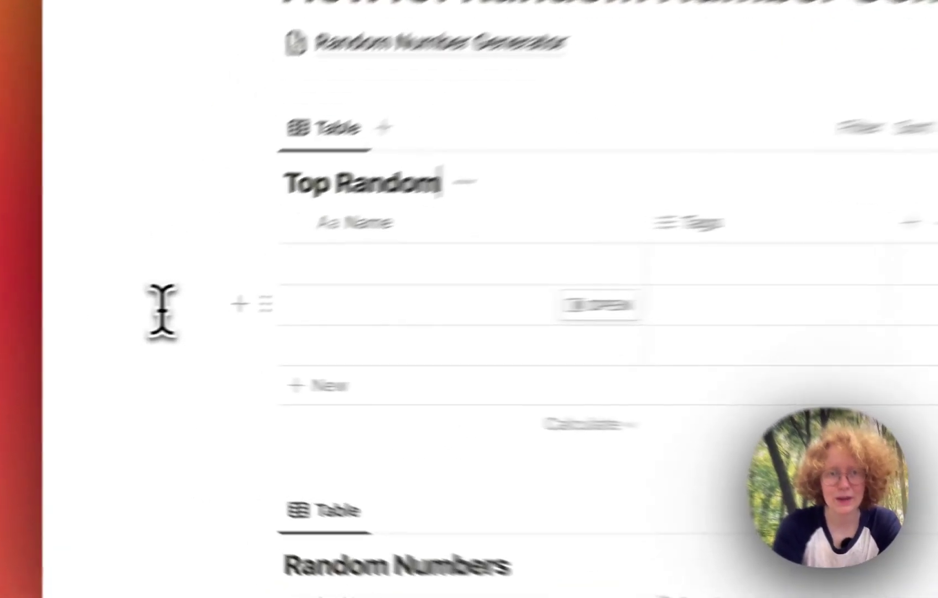
- Delete two of the blank rows in the Top Random table and name the remaining row "Number:"
drag(108, 355, 224, 396)
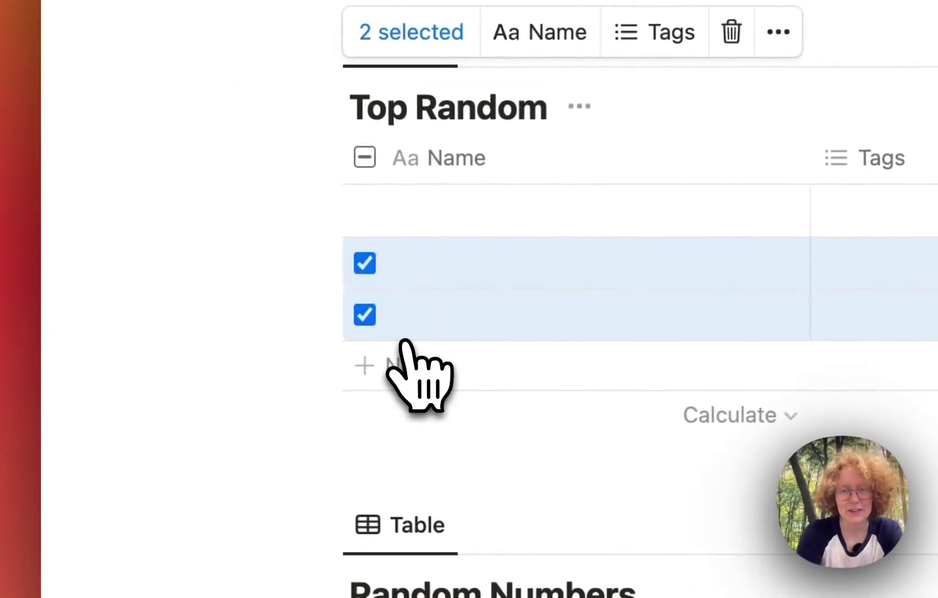
key(BackSpace)
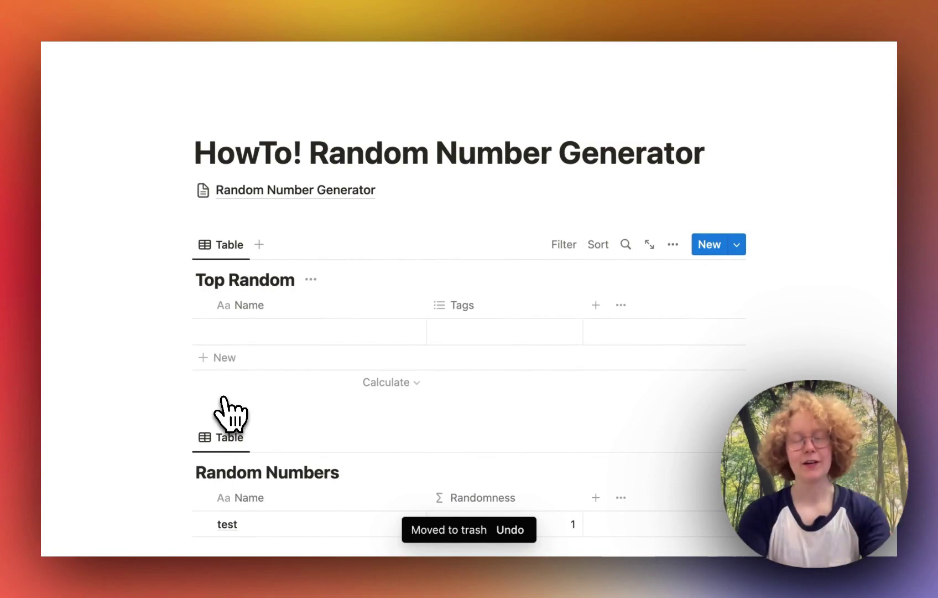
click(238, 331)
text(Num)
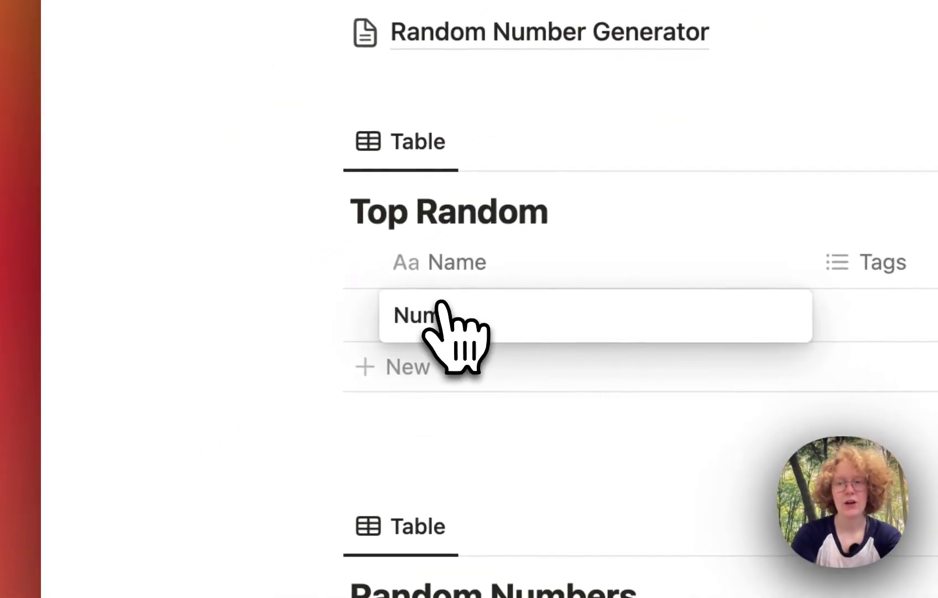
text(ber)
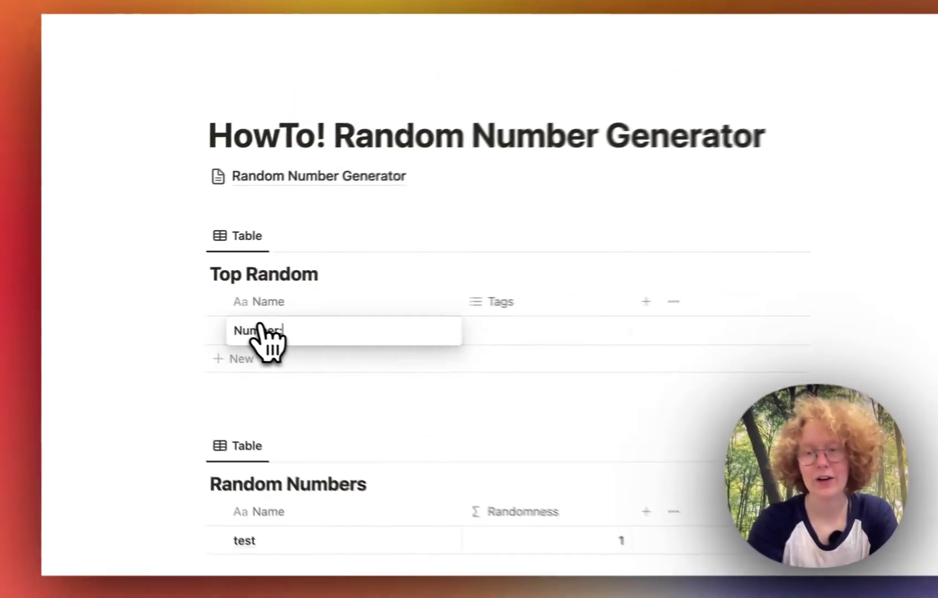
key(Escape)
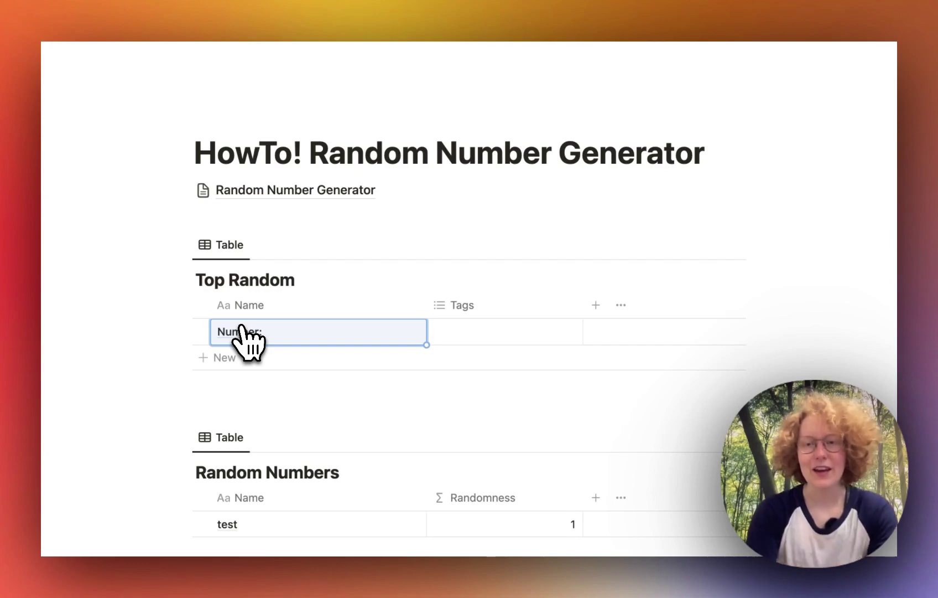
- Add a Relation property to Random Numbers that links to the Top Random database, with Show on Top Random enabled
scroll(346, 412, down, 3)
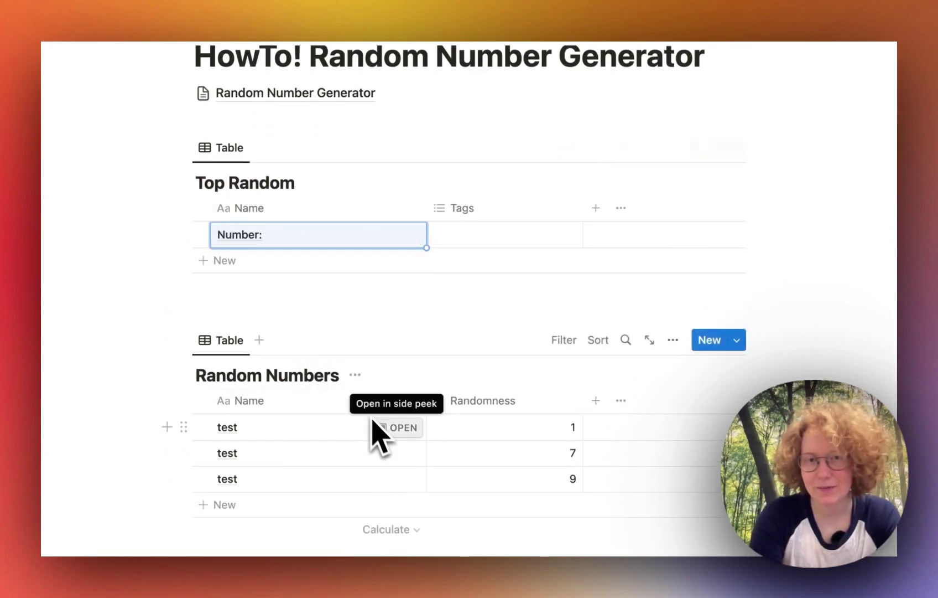
scroll(377, 425, down, 2)
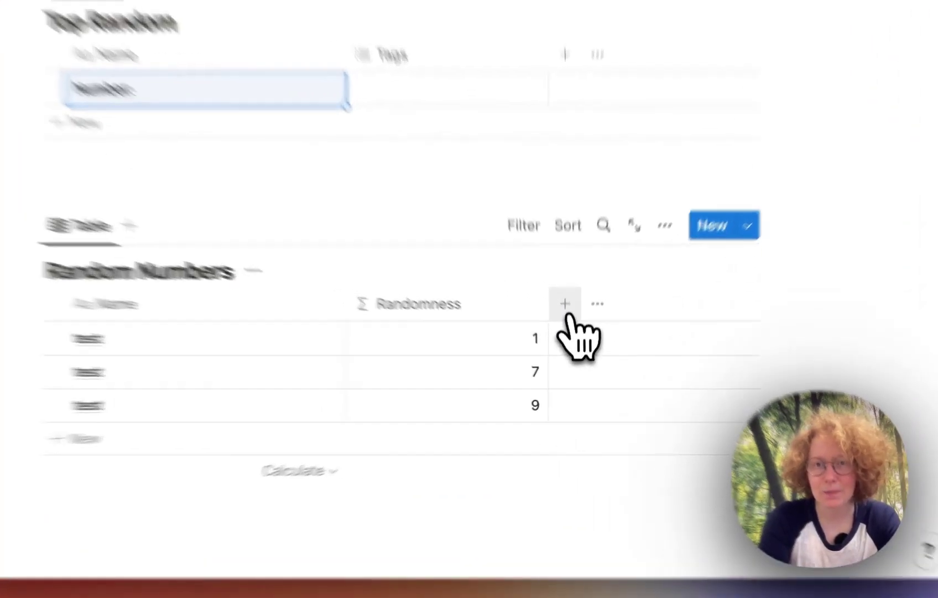
click(596, 344)
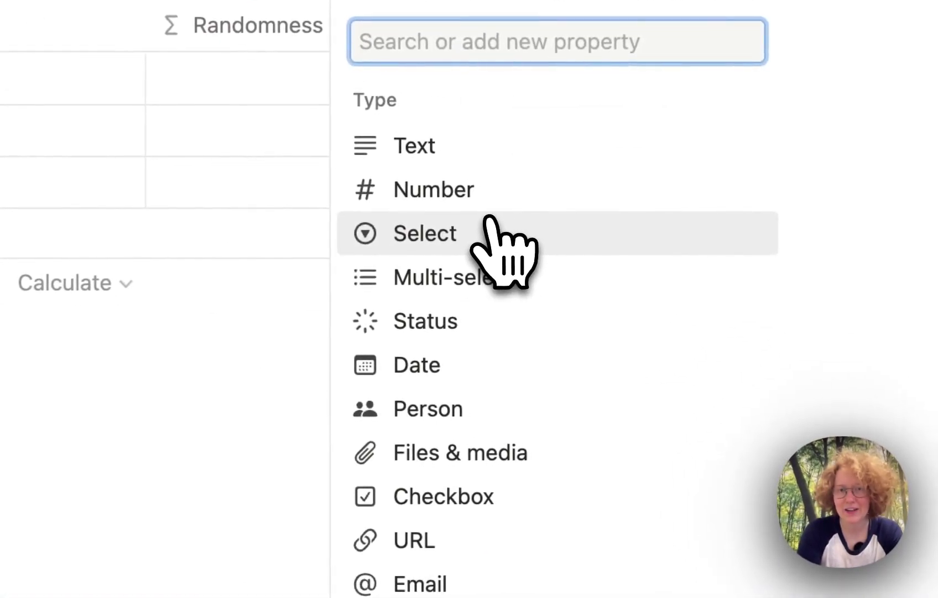
scroll(477, 487, down, 6)
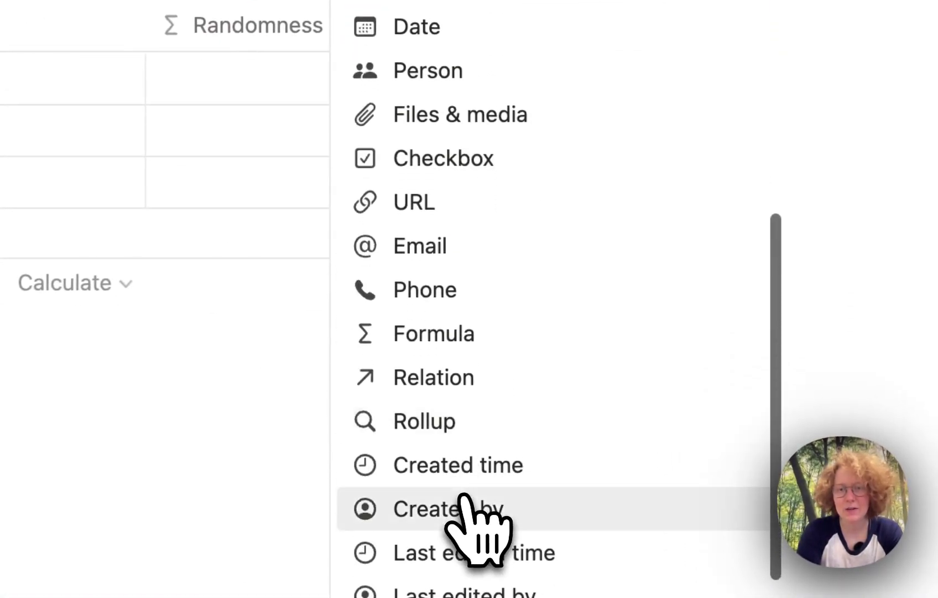
click(458, 394)
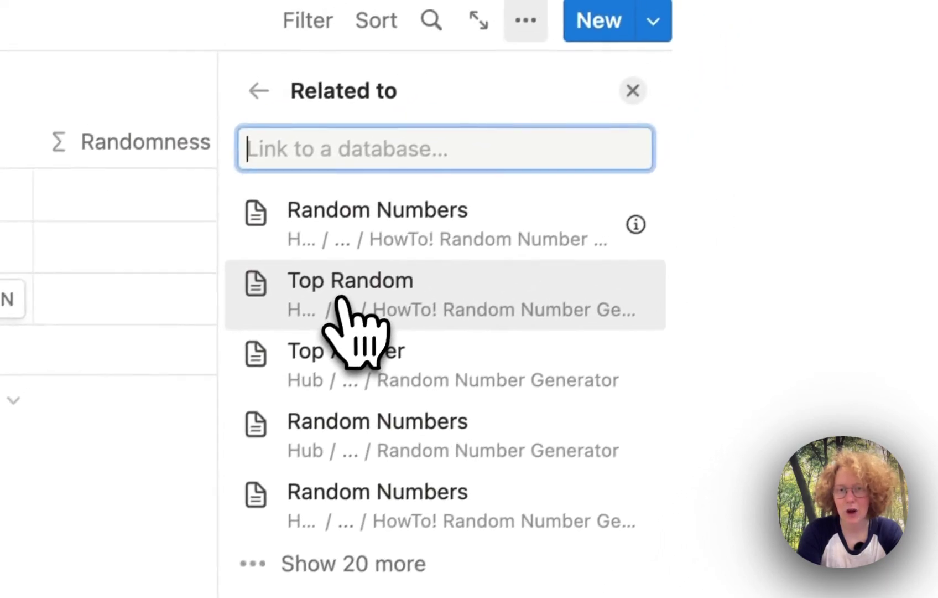
click(341, 301)
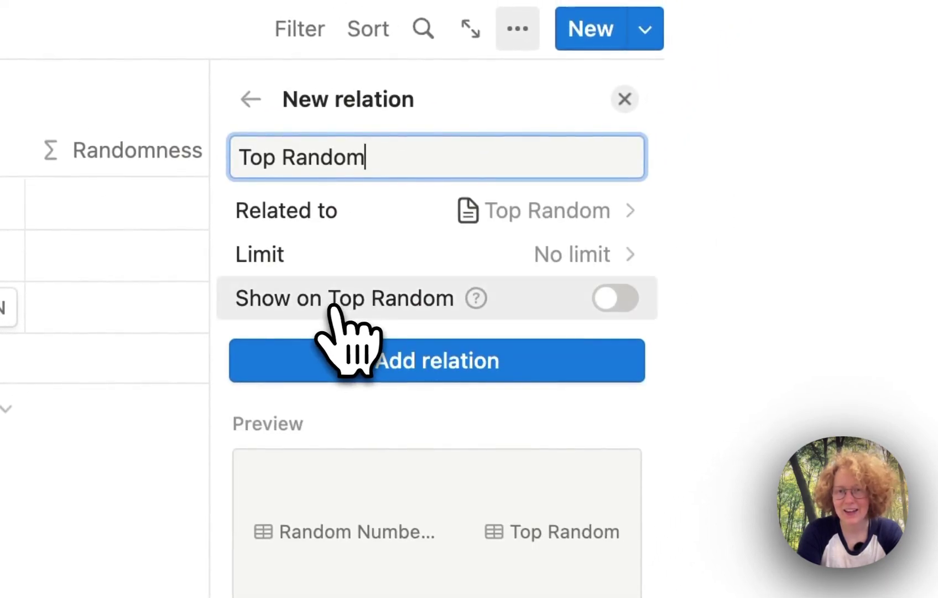
click(613, 299)
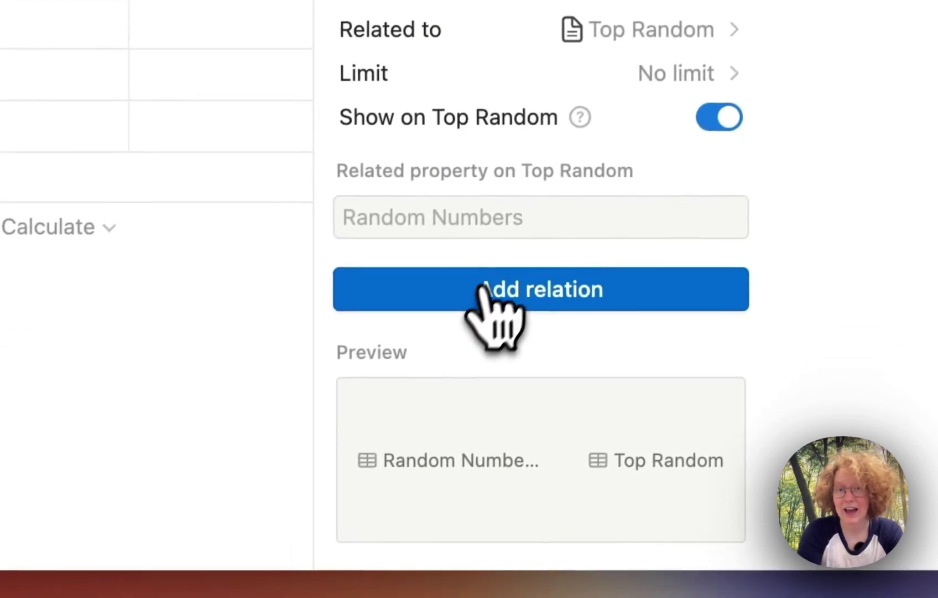
click(391, 469)
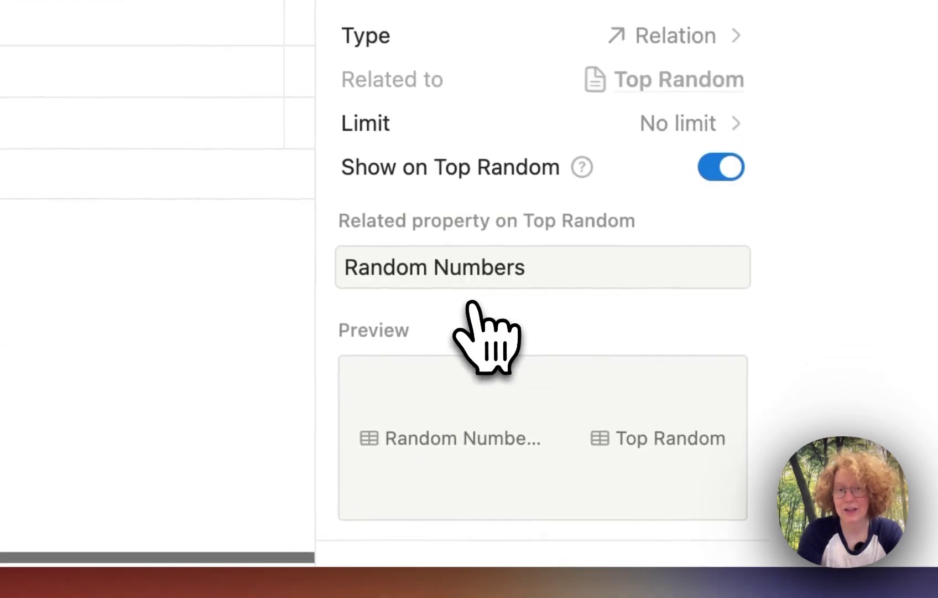
click(292, 416)
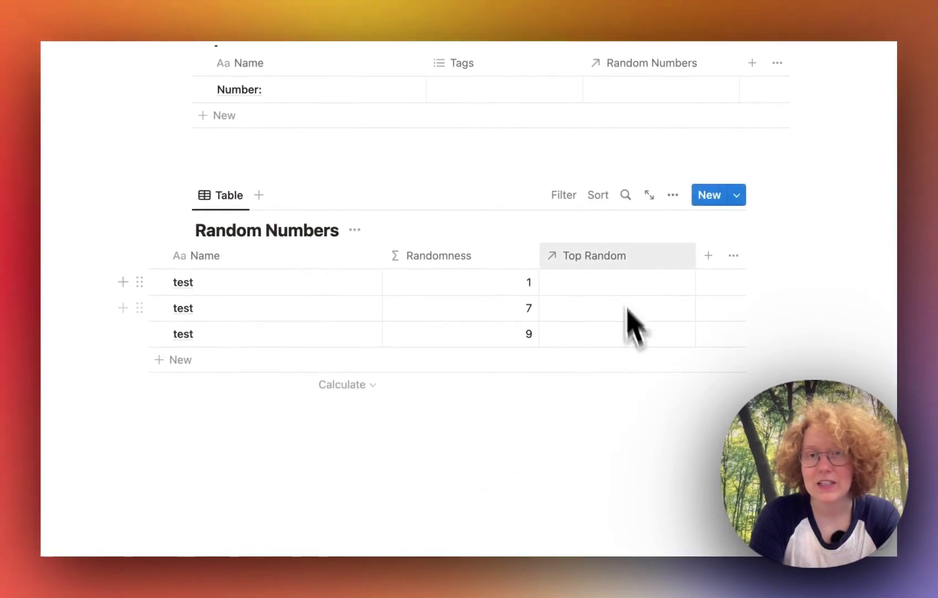
- Link all three test rows to the "Number:" page through the Top Random relation
scroll(587, 288, up, 2)
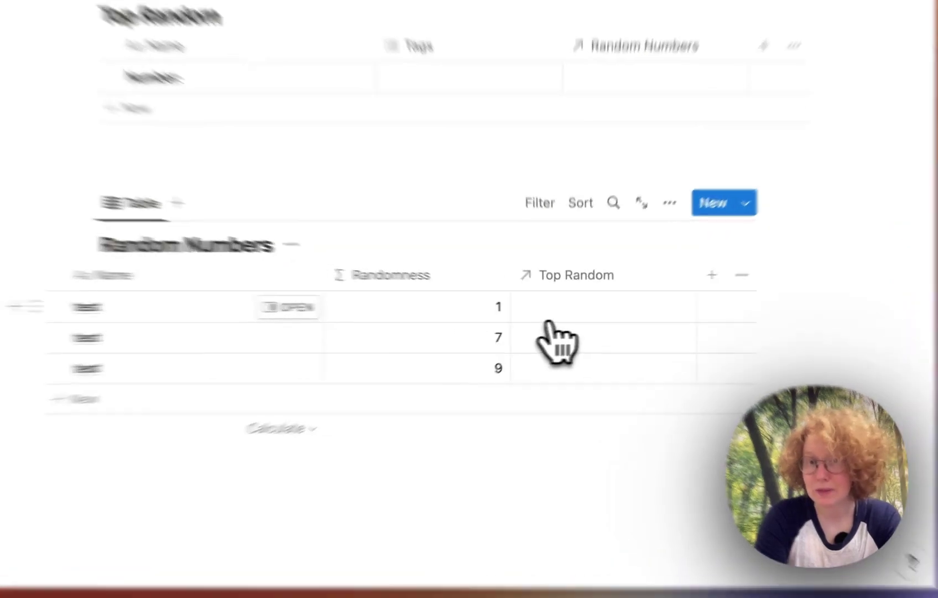
click(597, 326)
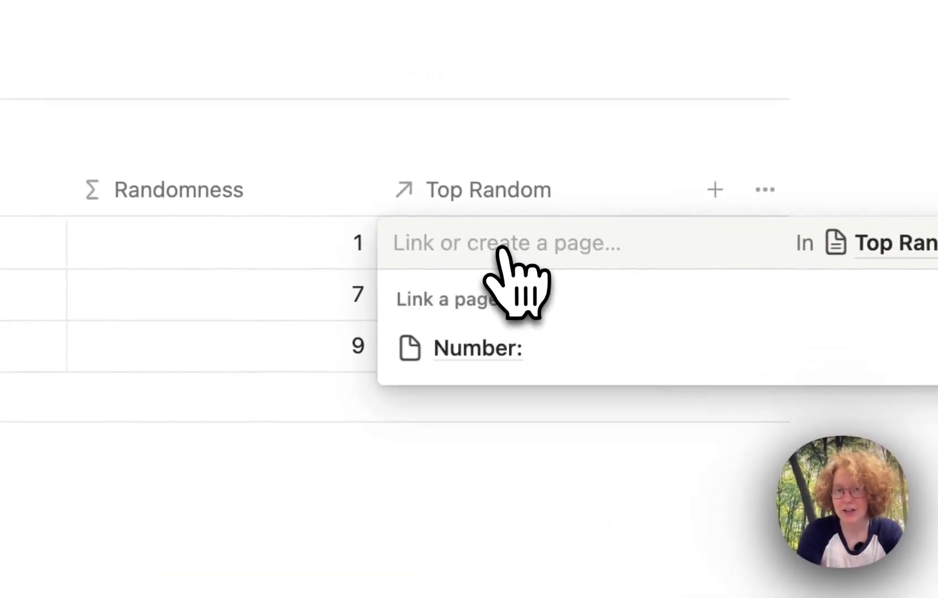
click(442, 354)
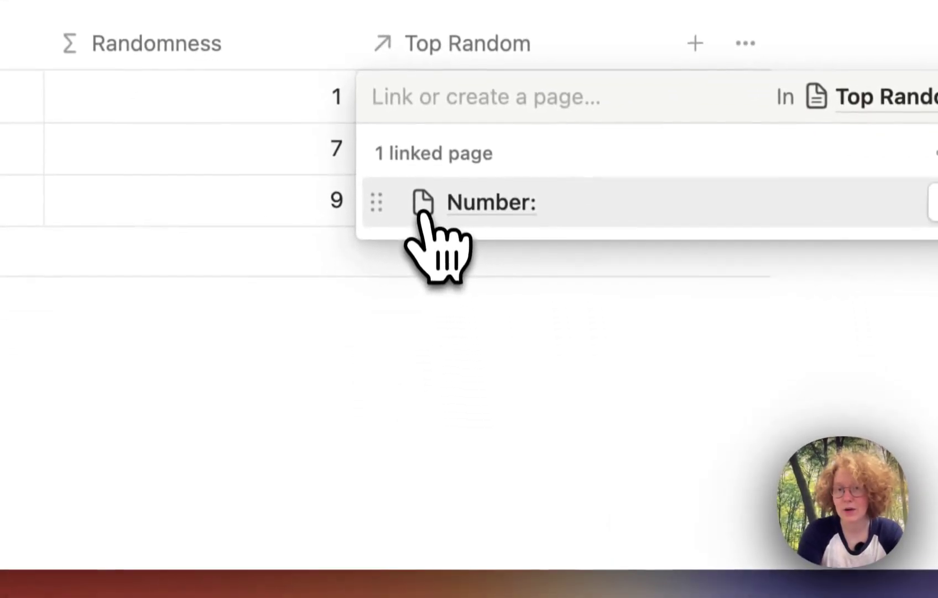
key(Escape)
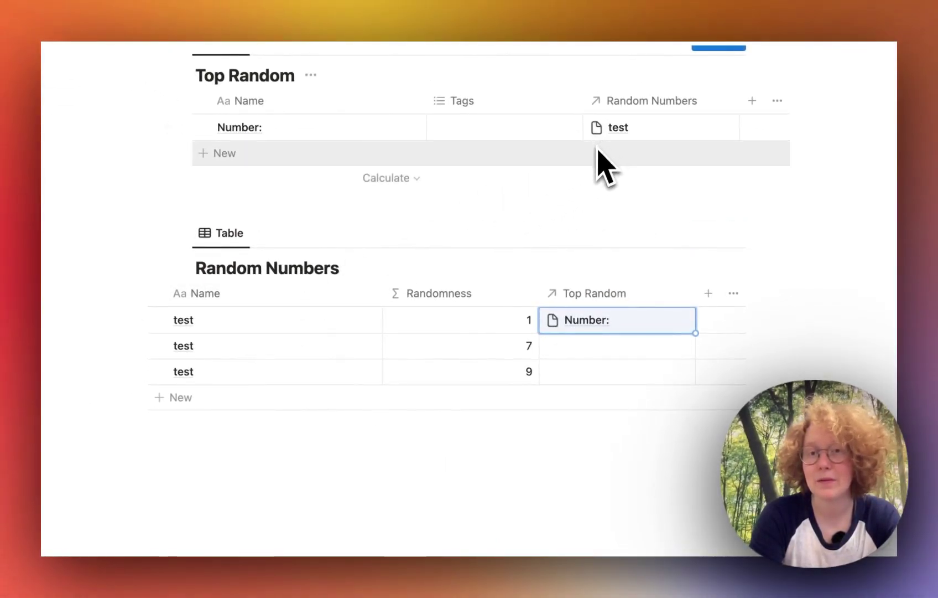
click(560, 329)
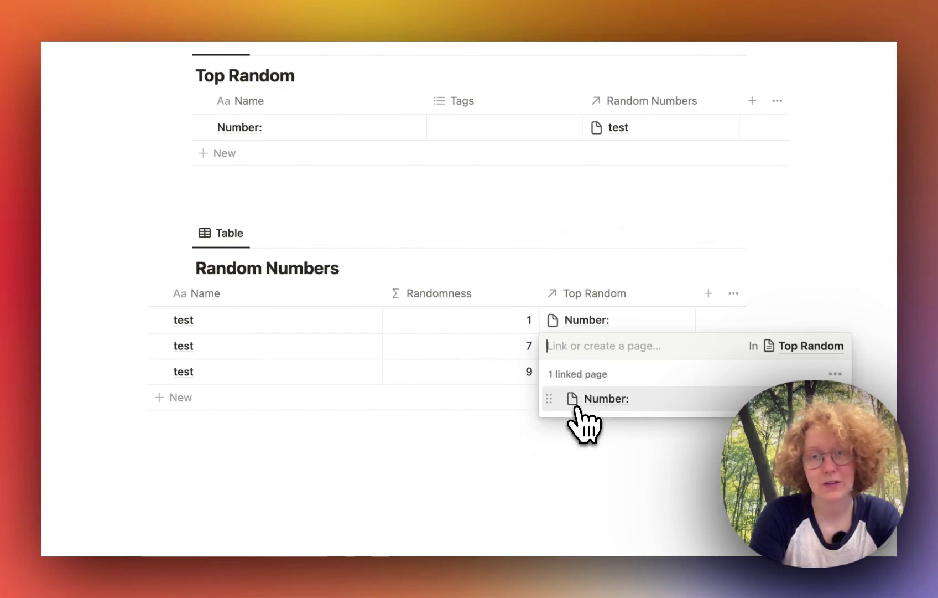
key(Escape)
click(578, 396)
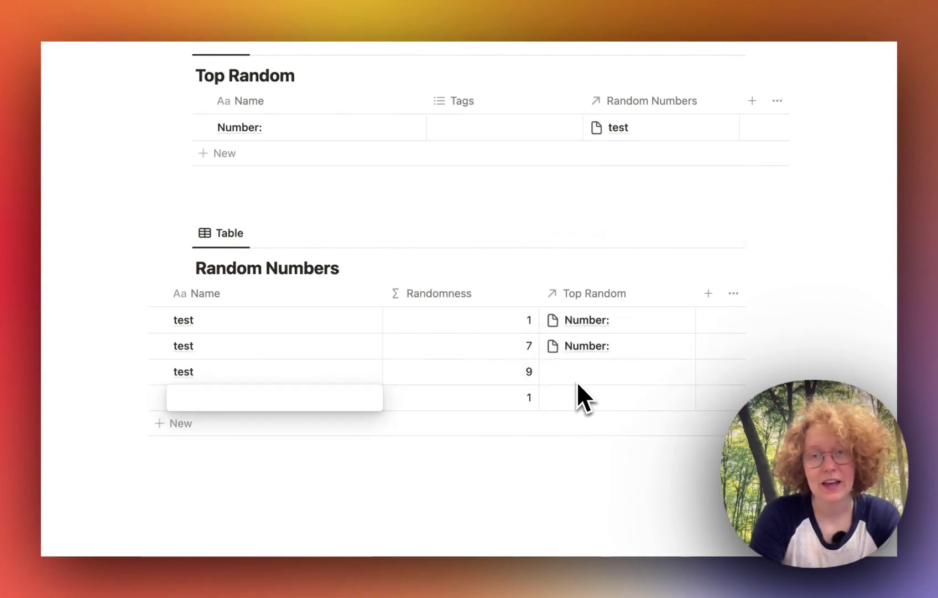
click(577, 381)
click(587, 423)
key(Escape)
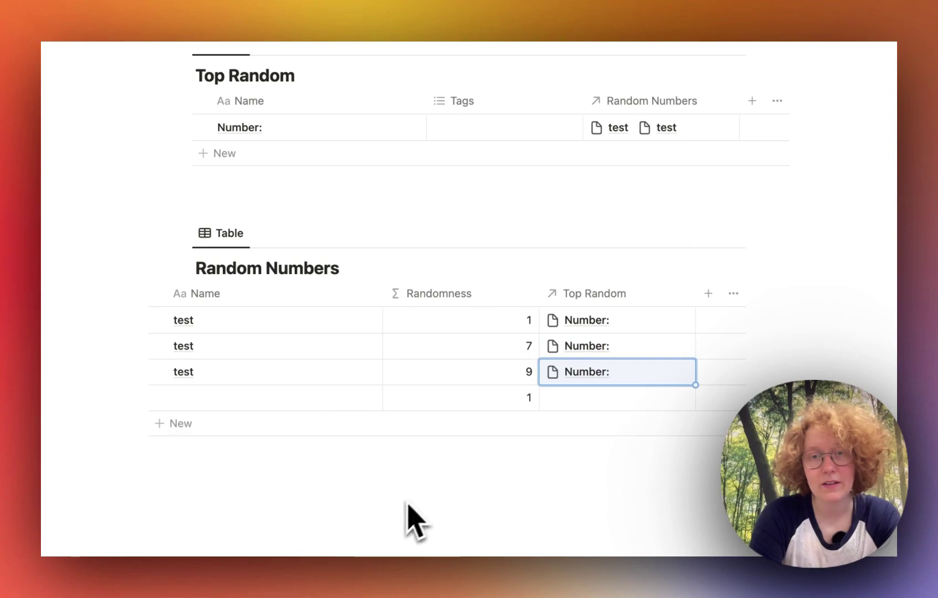
- Delete the unnamed row beneath the three test rows in the Random Numbers table
click(139, 397)
key(Escape)
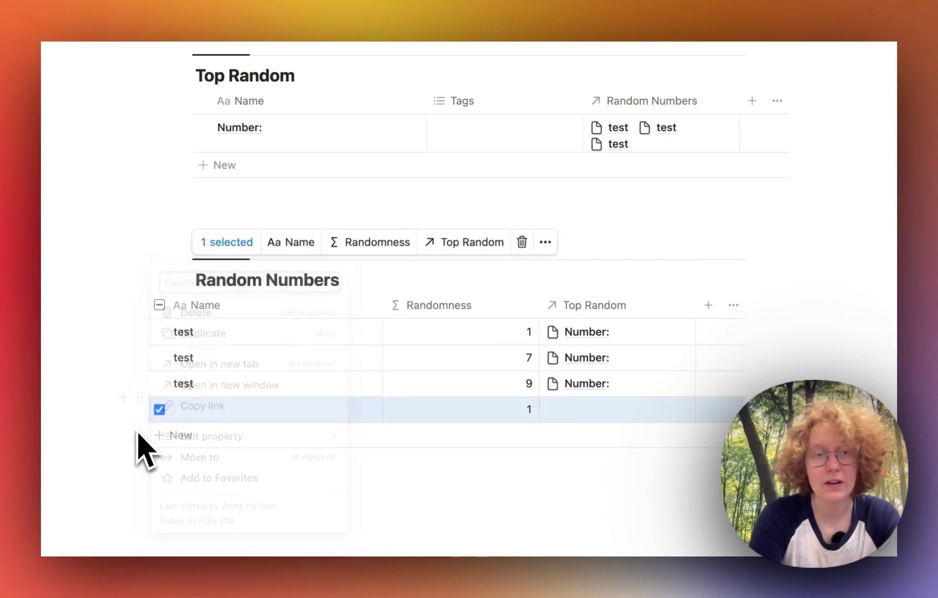
key(BackSpace)
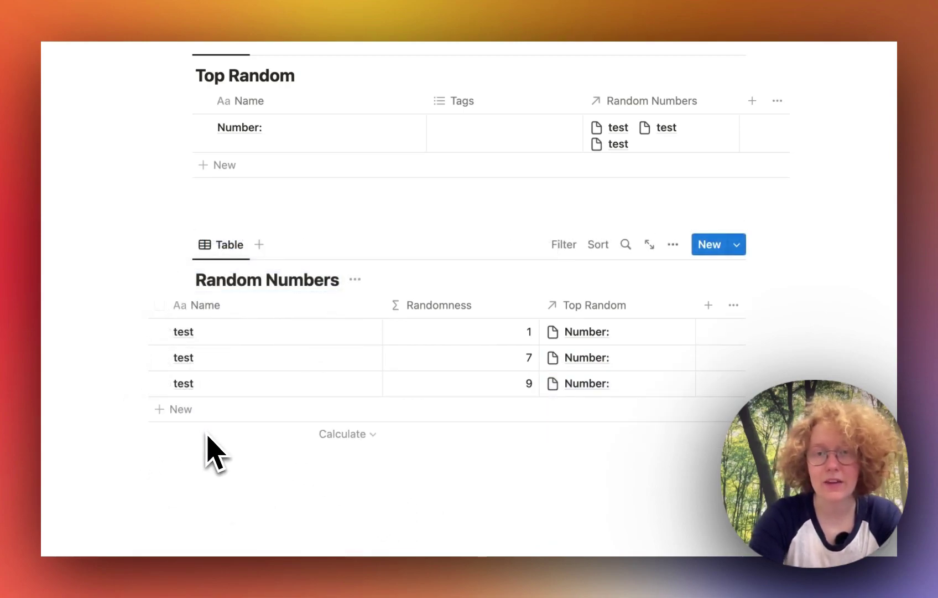
scroll(636, 177, up, 1)
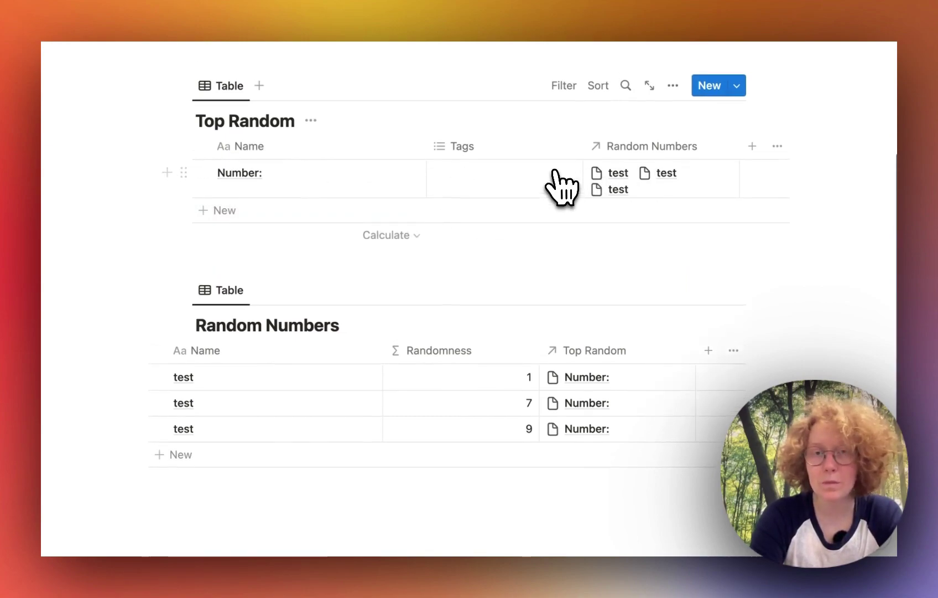
- Delete the Tags property from the Top Random database
scroll(542, 185, up, 2)
click(484, 167)
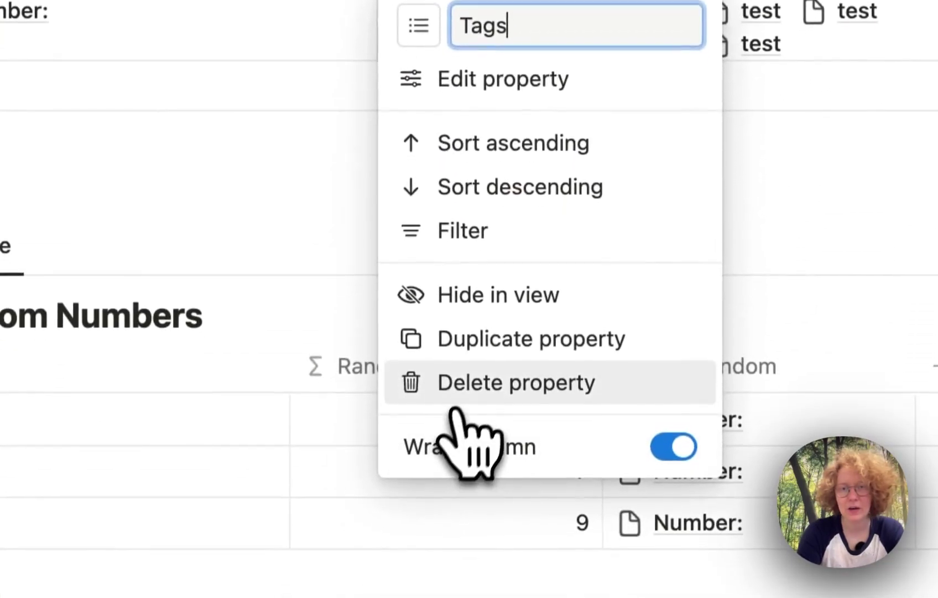
click(456, 403)
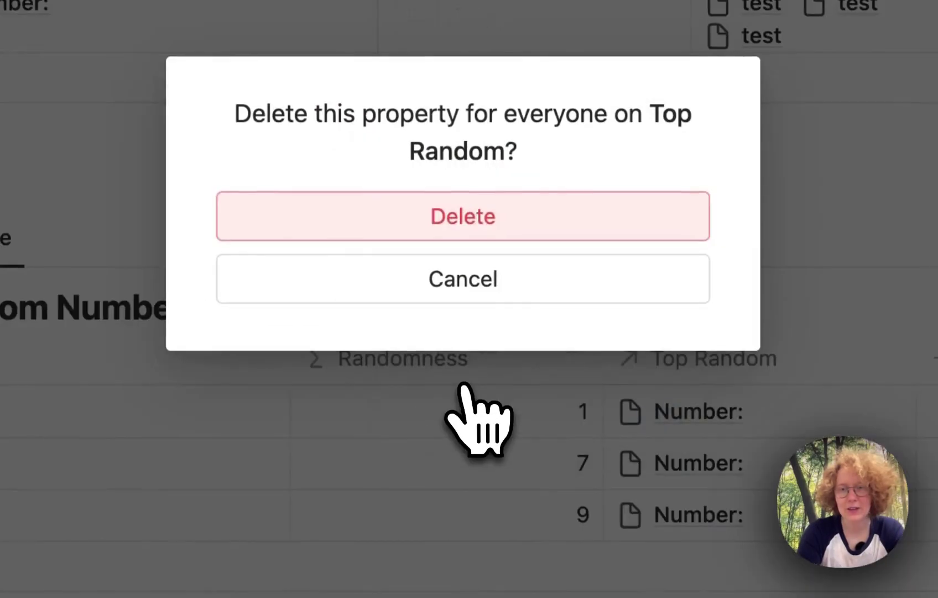
click(480, 228)
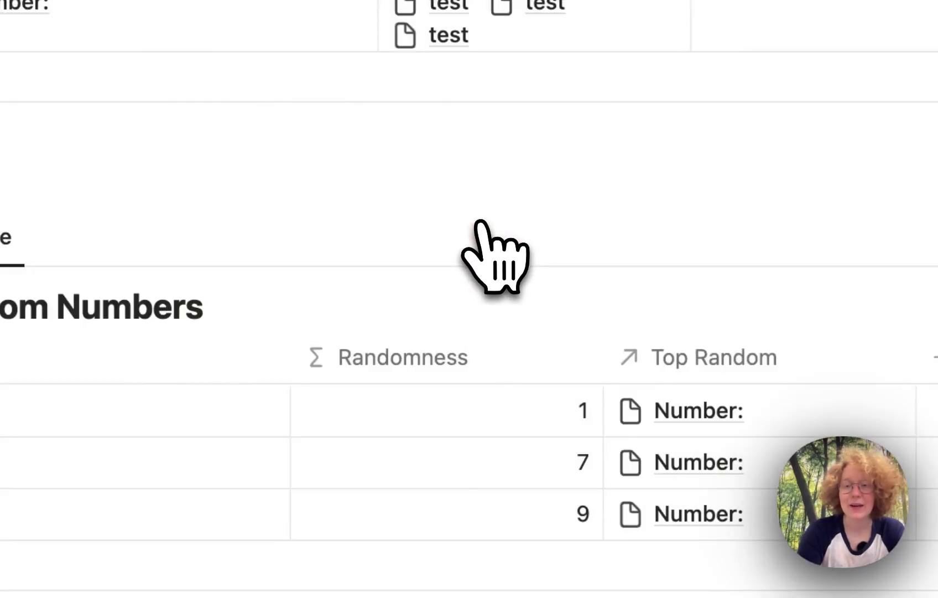
- Add a property named "Top" to the Top Random database and set its type to Rollup
click(421, 236)
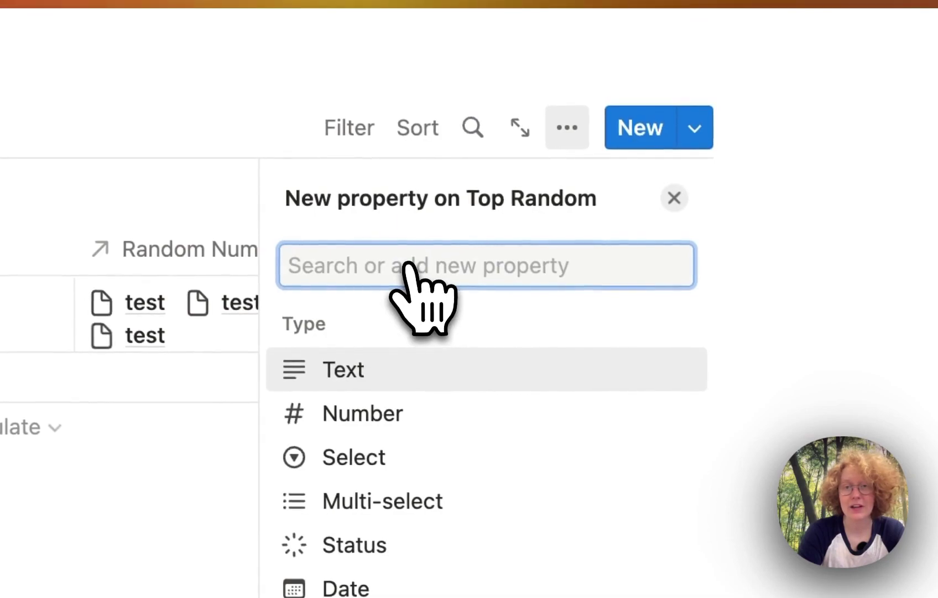
text(Top)
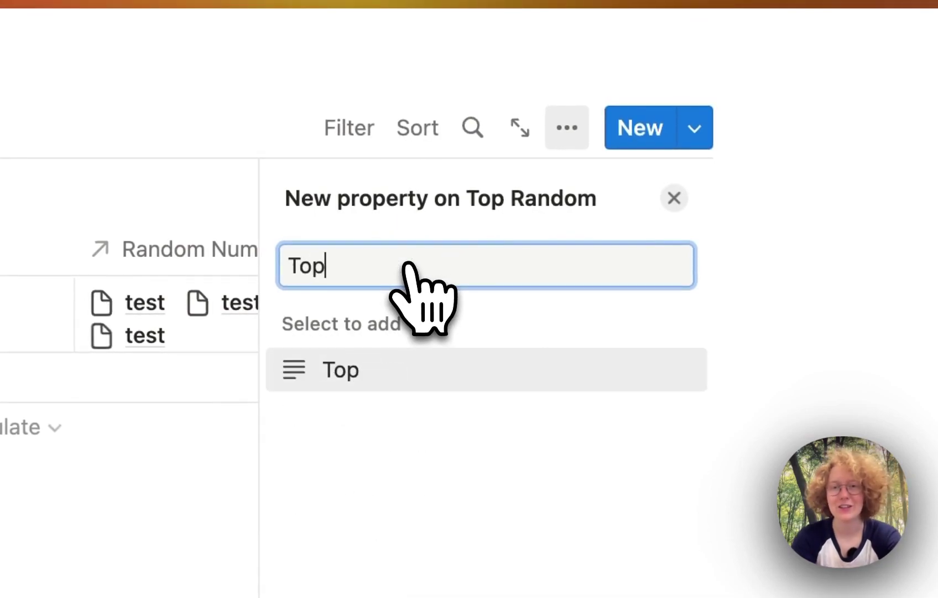
key(Return)
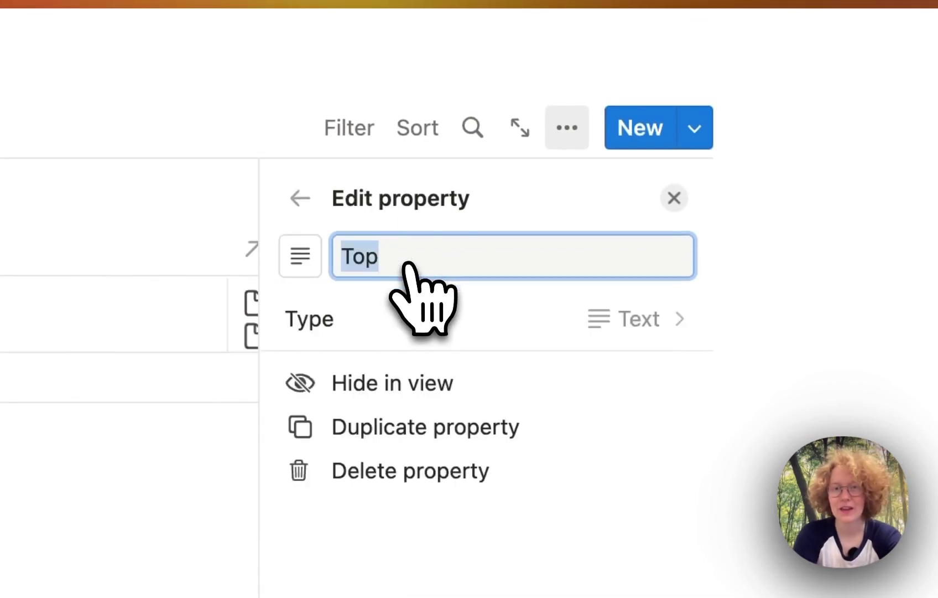
click(537, 337)
scroll(535, 360, down, 5)
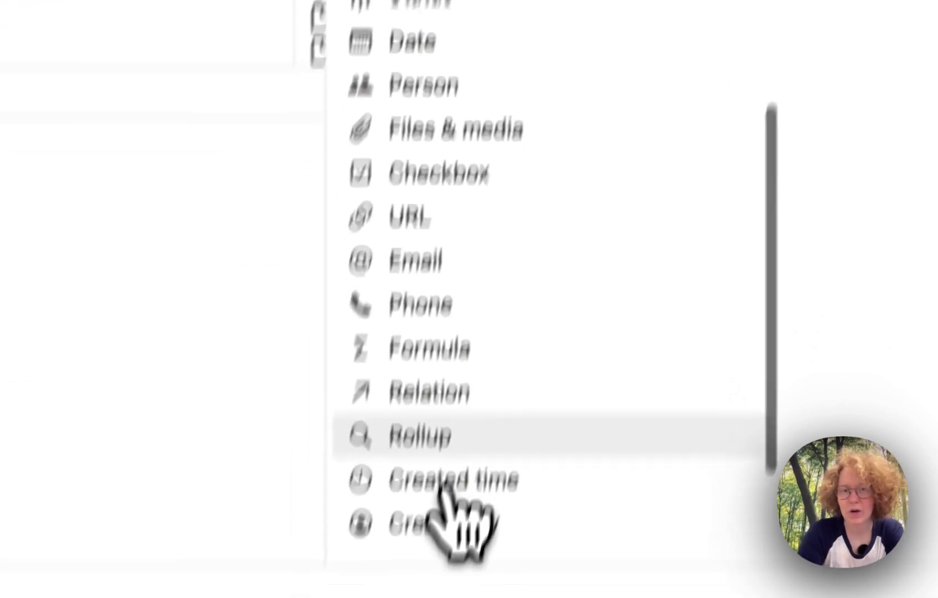
click(474, 328)
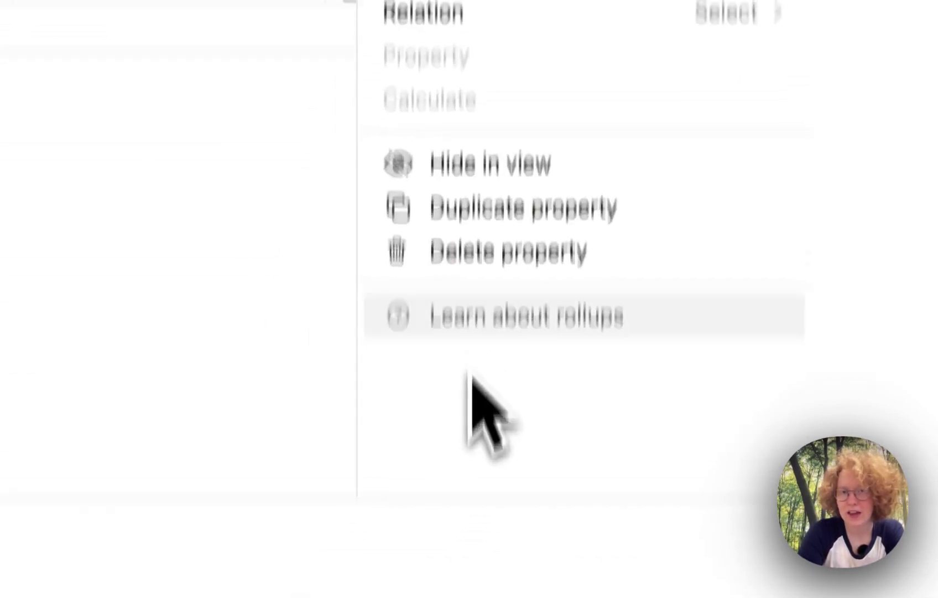
- Configure the Top rollup to use the Random Numbers relation and pull in its Randomness property
click(447, 208)
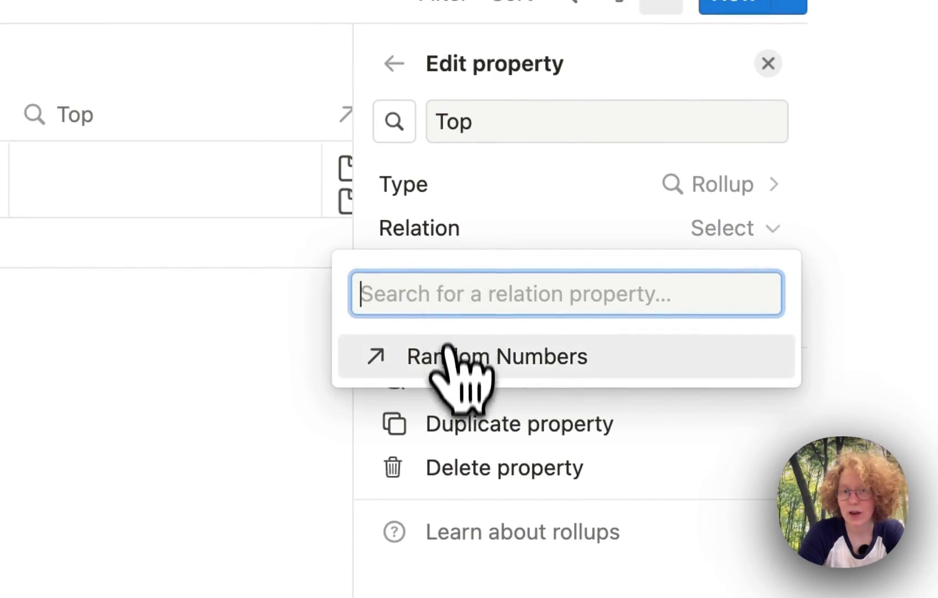
click(448, 354)
click(490, 277)
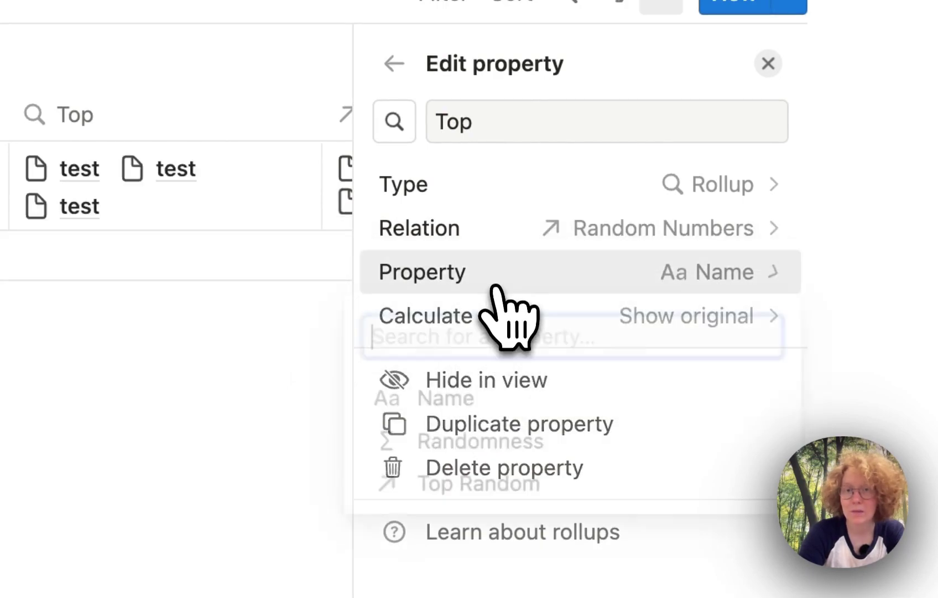
click(475, 340)
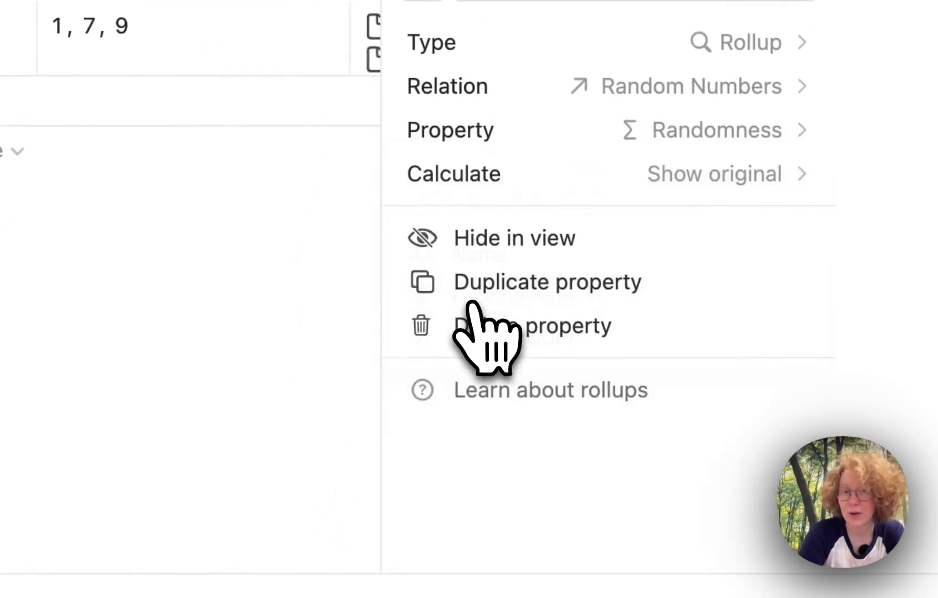
click(468, 343)
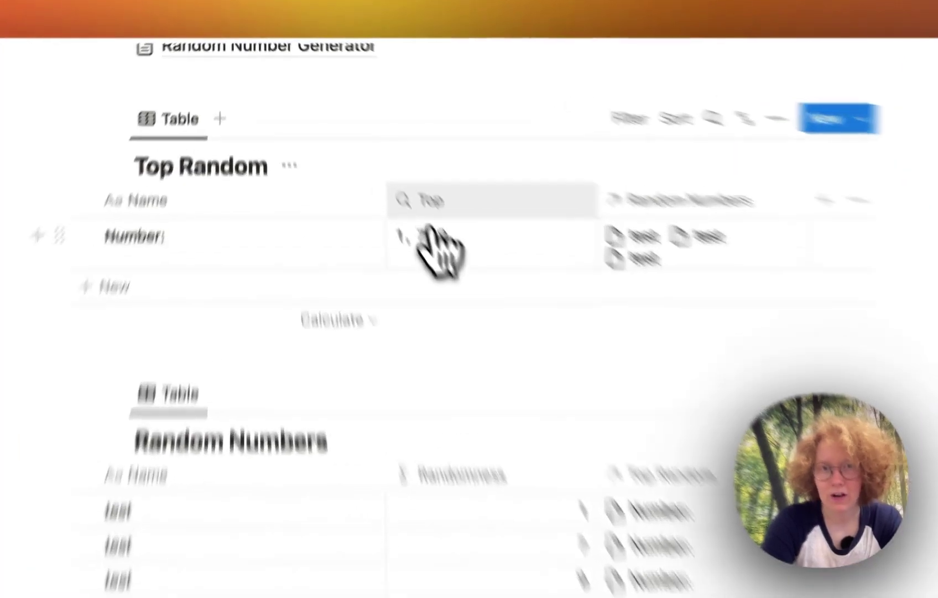
- Rename the rollup property in Top Random as "All"
click(417, 162)
text(A)
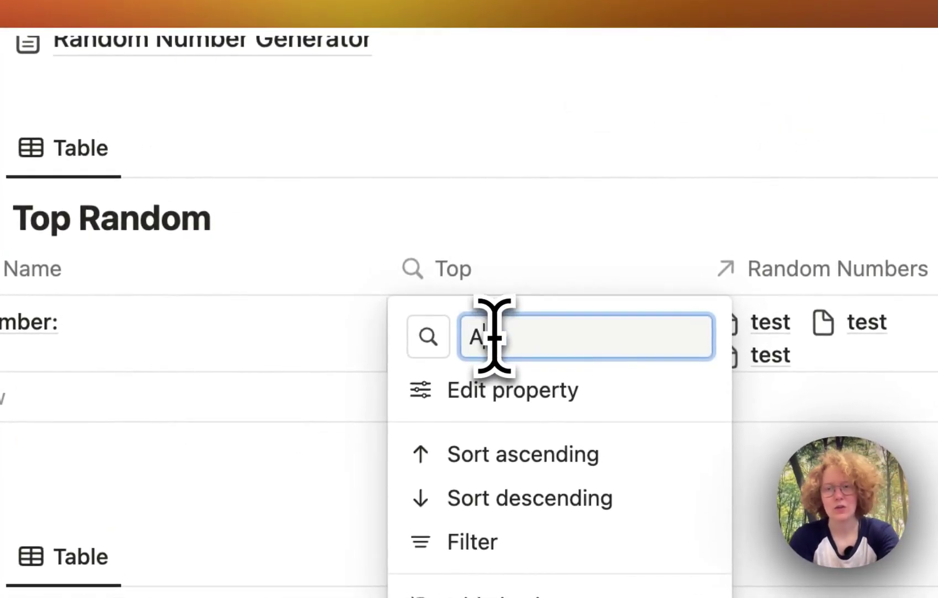
text(ll)
key(Return)
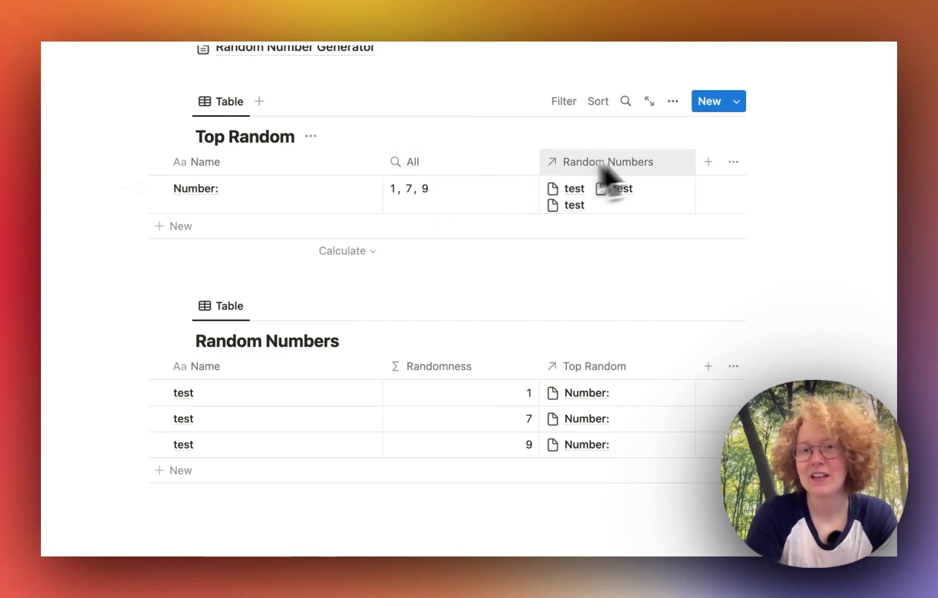
- Add a Formula property named "Top" to Top Random and open its formula for editing
click(709, 162)
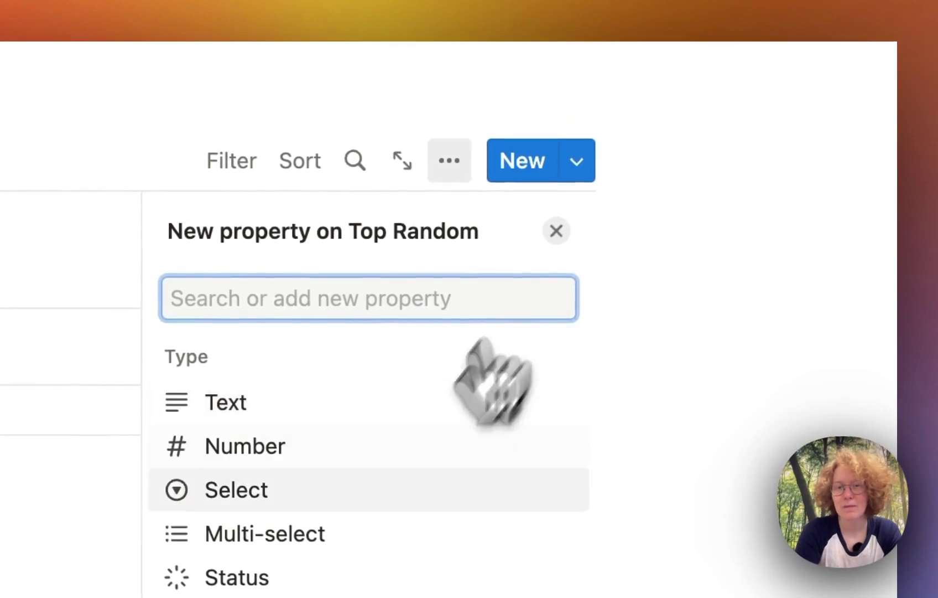
scroll(498, 443, down, 6)
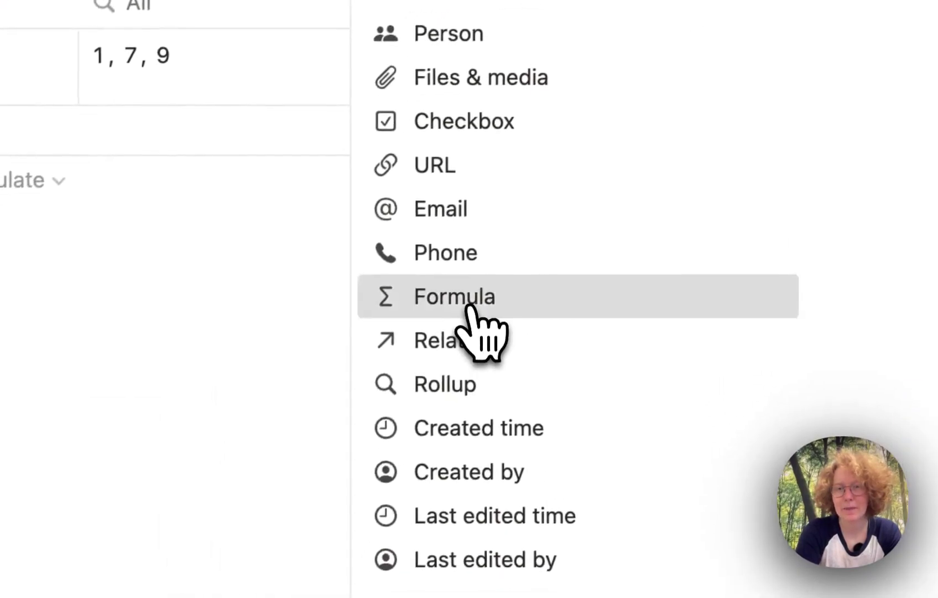
click(453, 323)
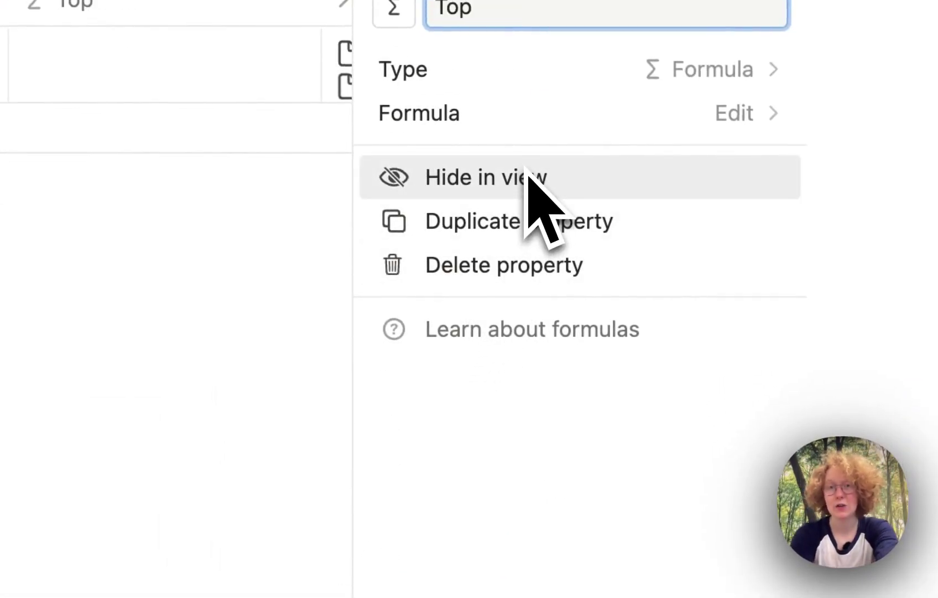
click(438, 114)
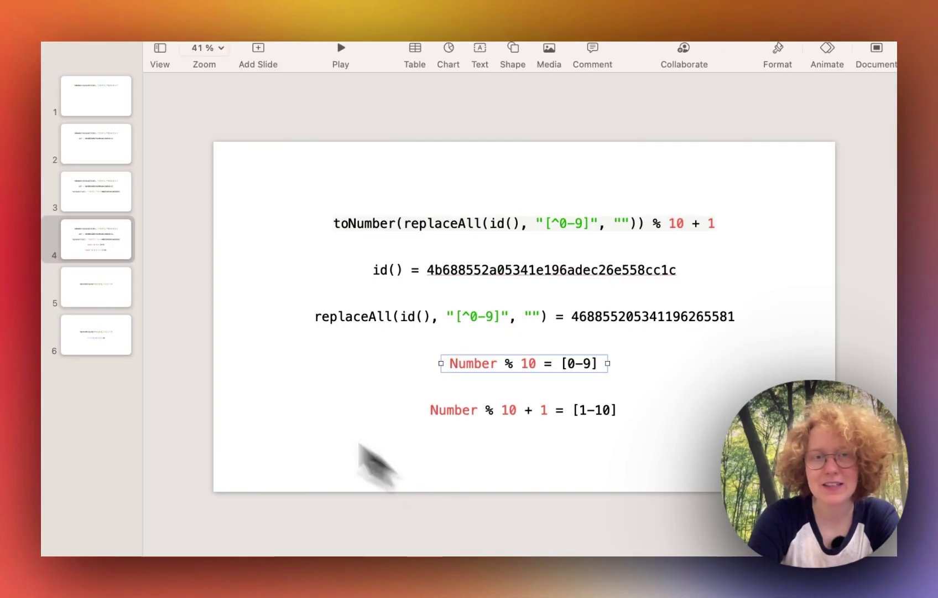
- Copy the formula from slide 5 in Keynote and set Notion's Top formula to replaceAll(prop("All"), ".*,", "")
click(99, 299)
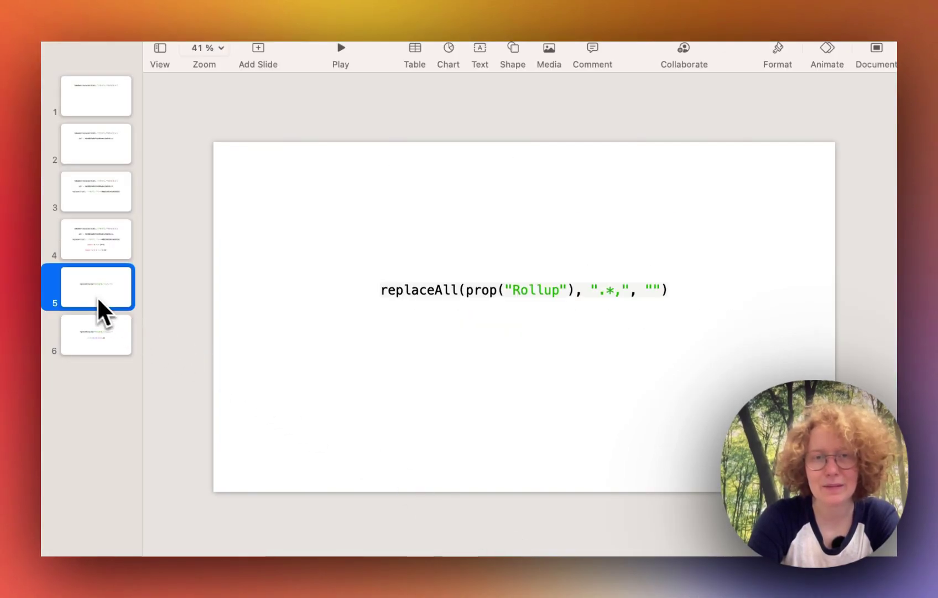
triple_click(478, 294)
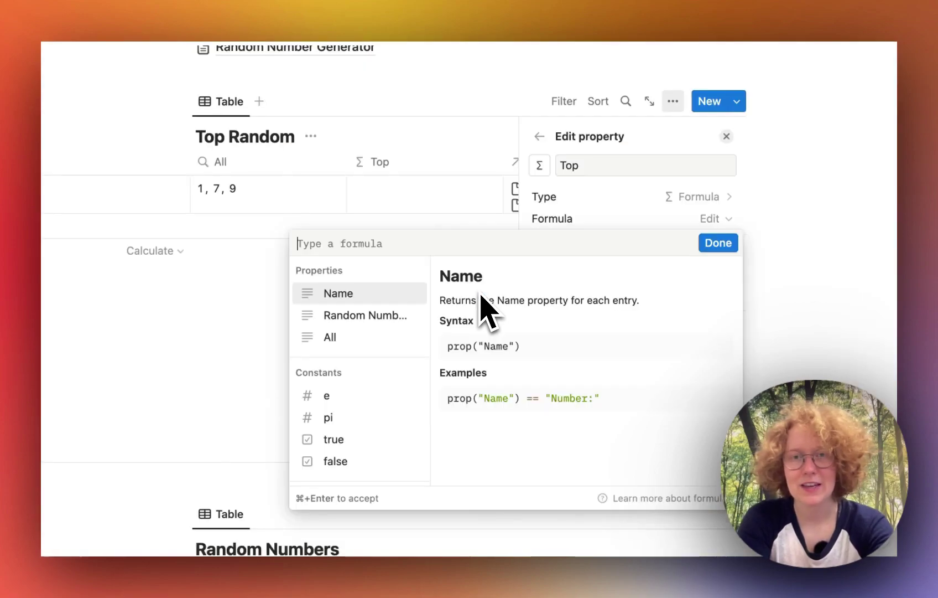
text(replaceAll(prop("Rollup"), ".*,", ""))
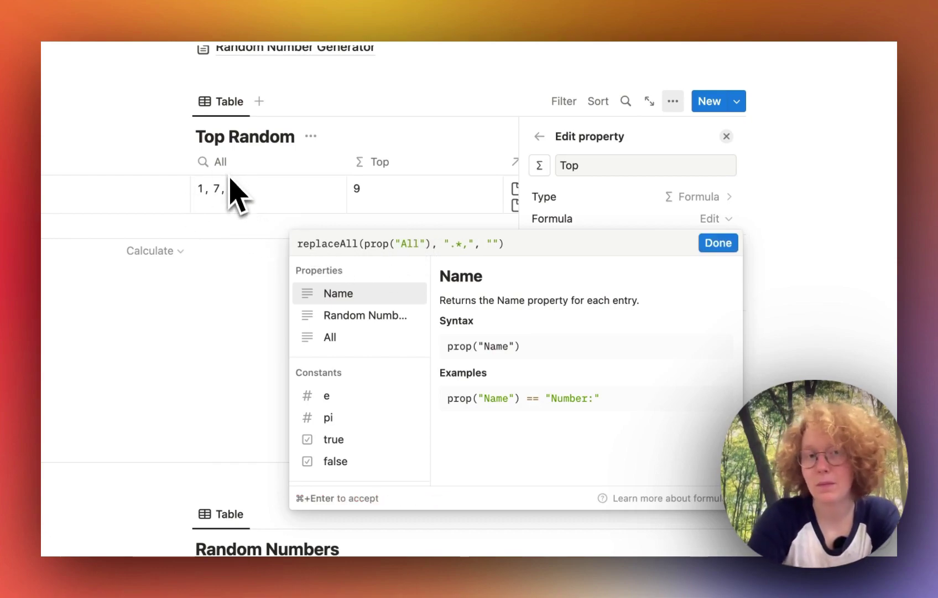
click(718, 243)
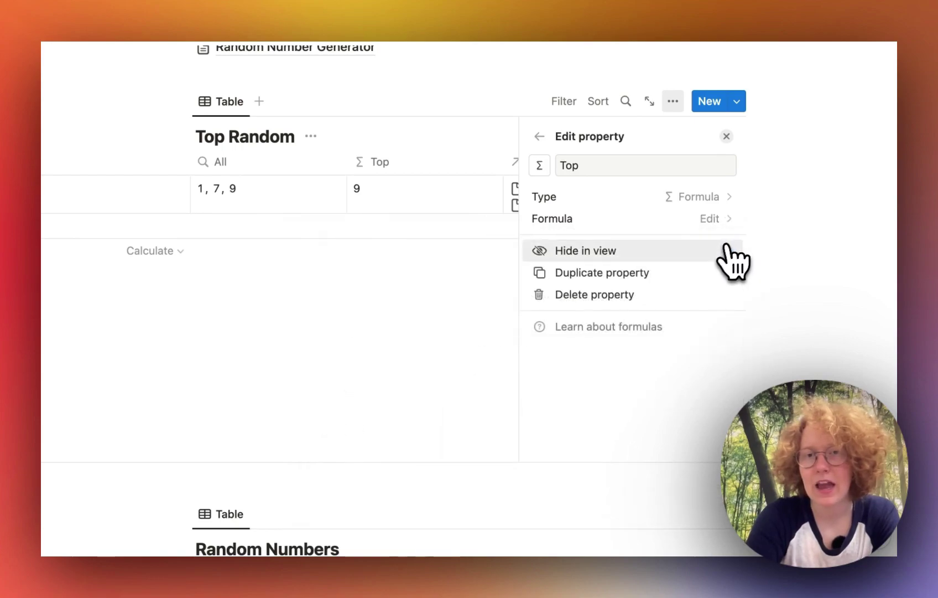
click(401, 325)
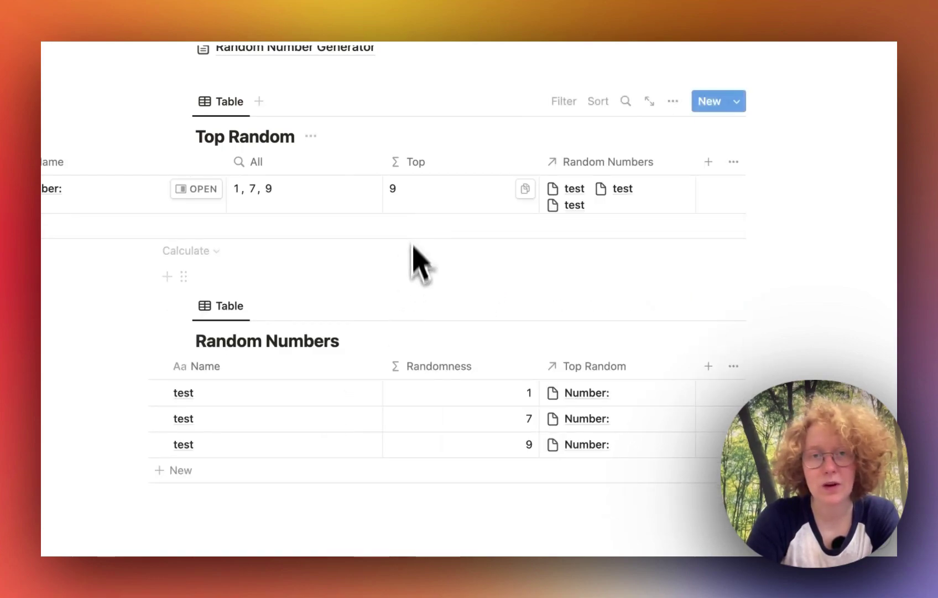
- Add another row named "test" to Random Numbers and link it to the "Number:" page through Top Random
scroll(419, 222, left, 5)
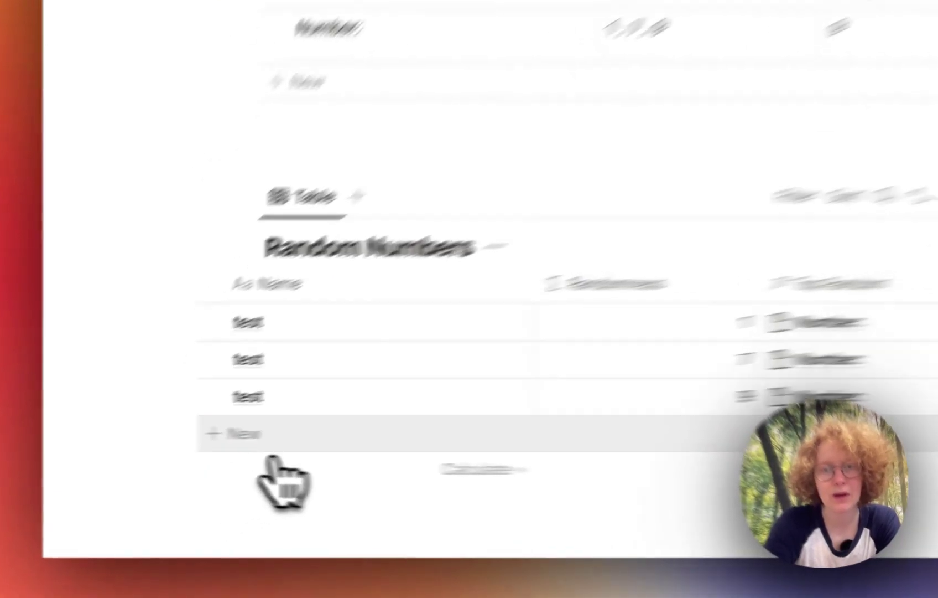
click(205, 472)
text(test)
key(Escape)
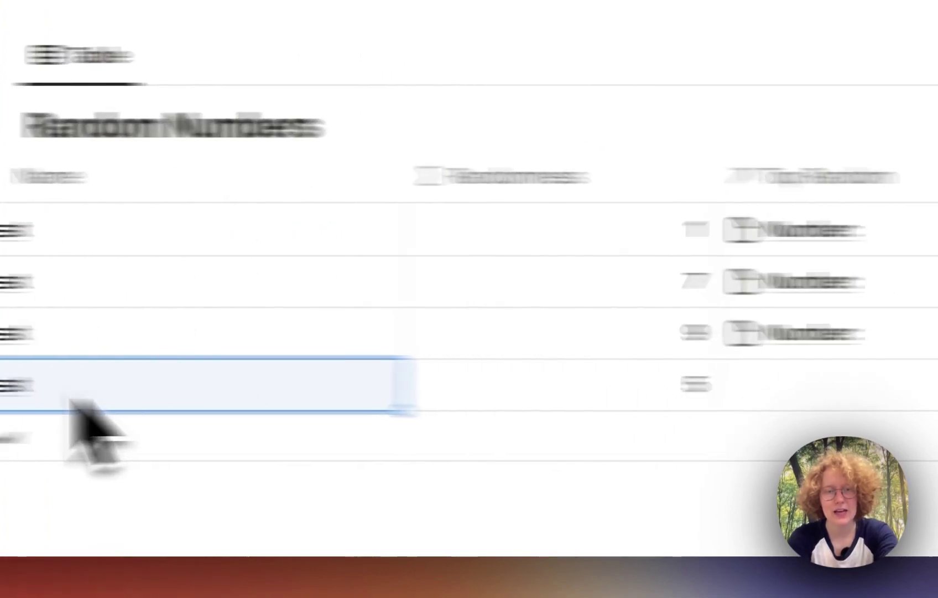
click(471, 390)
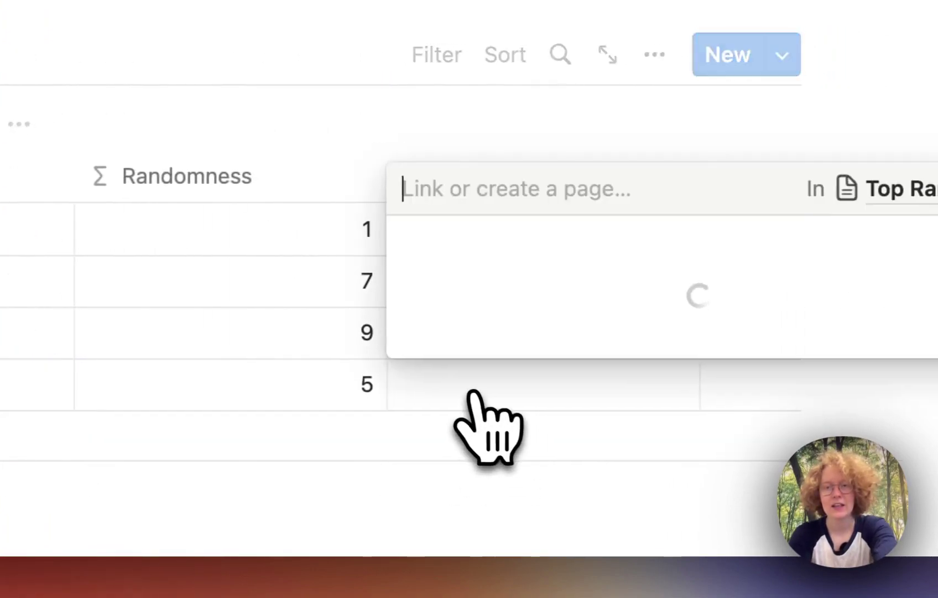
click(485, 317)
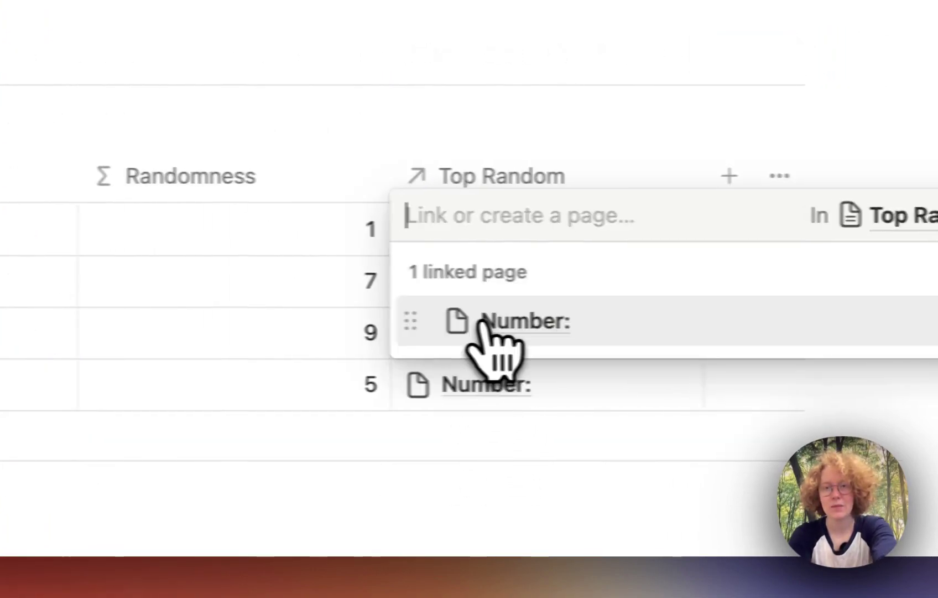
key(Escape)
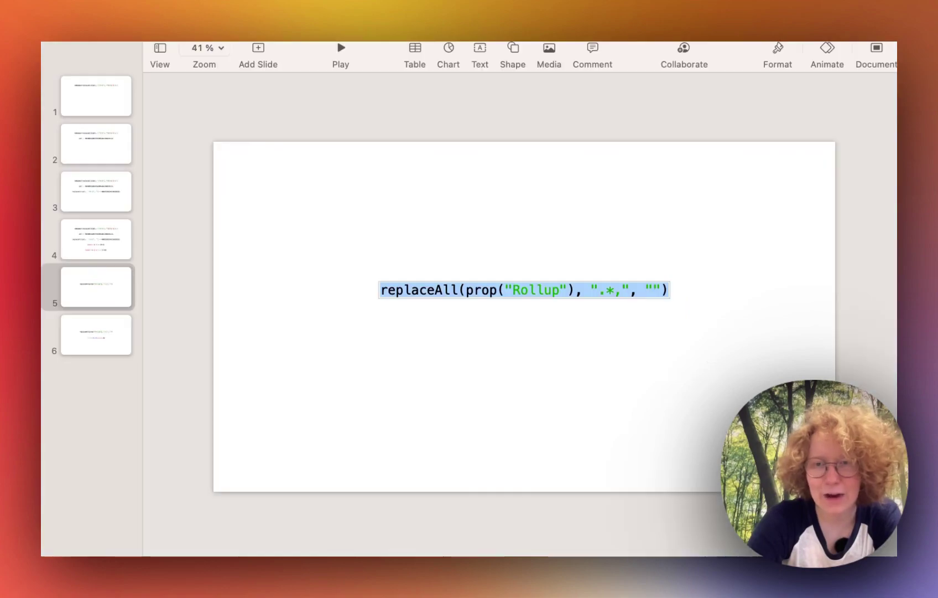
- Switch to Keynote and examine how the ".*," pattern in the replaceAll formula applies to the sample list 63,24,54,49,55,66,35
click(451, 371)
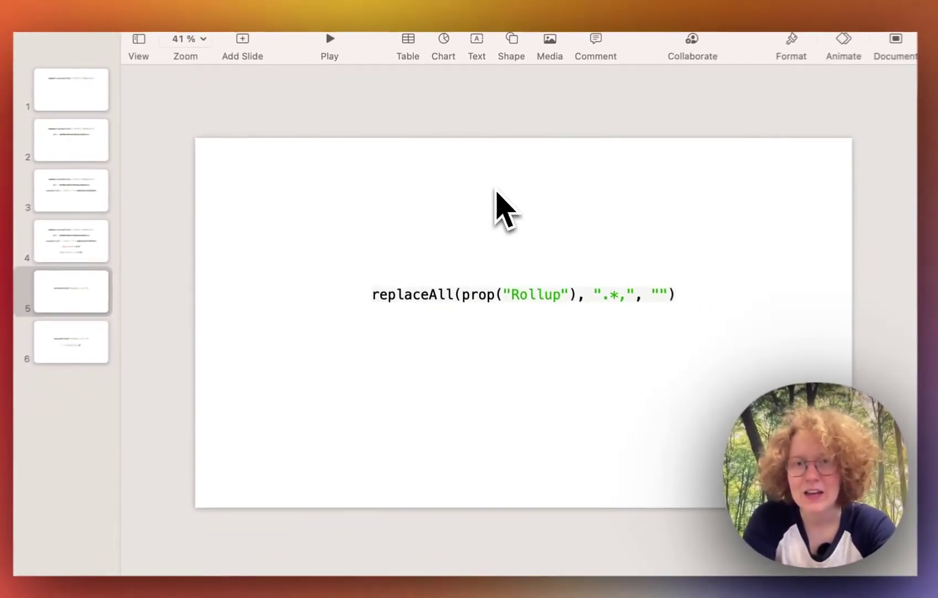
scroll(474, 308, up, 3)
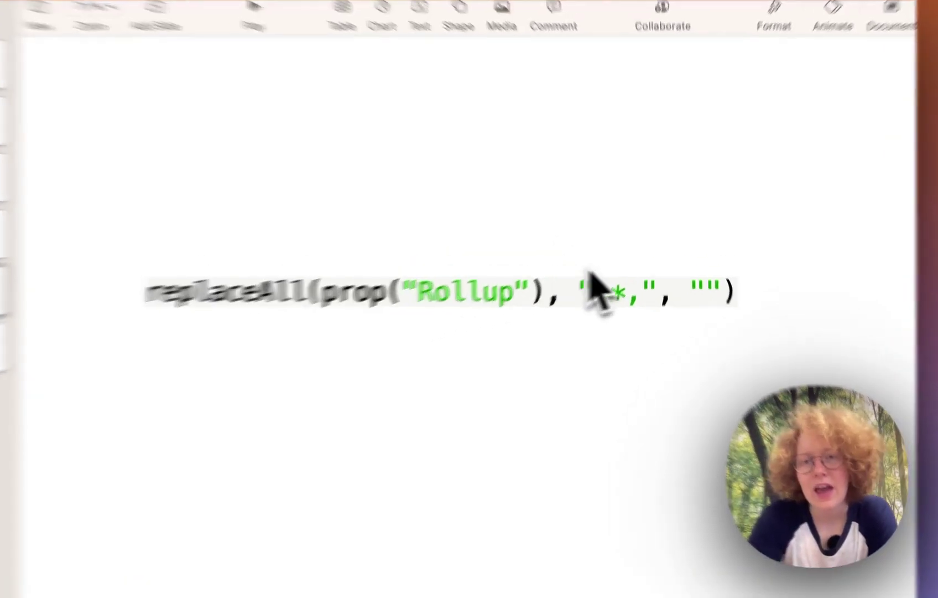
drag(626, 288, 646, 291)
drag(485, 315, 489, 310)
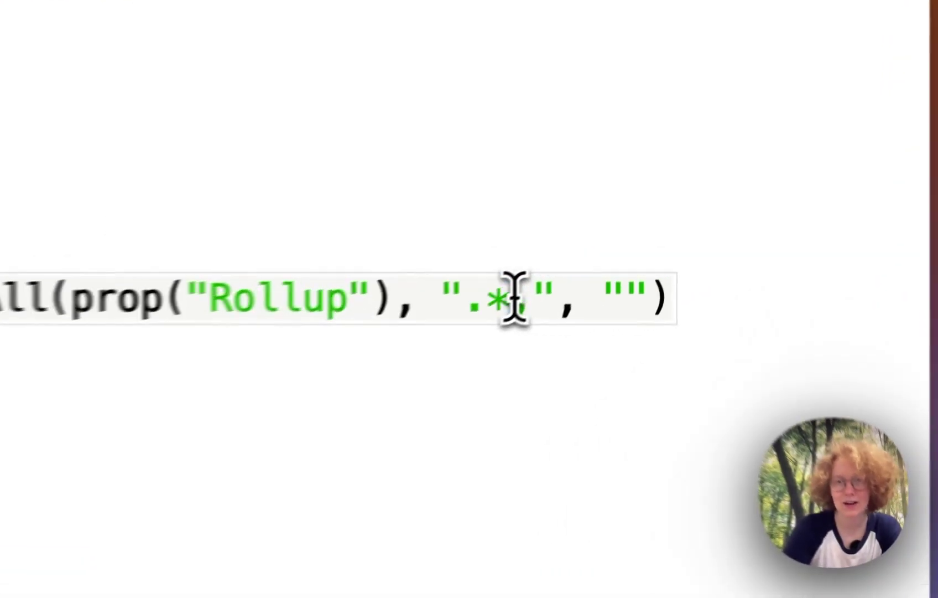
drag(655, 288, 661, 289)
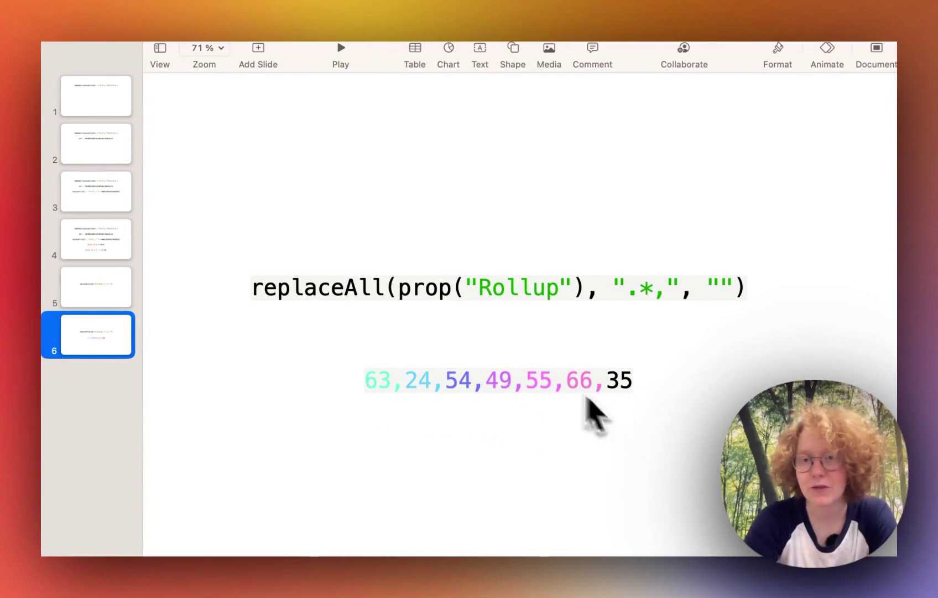
click(382, 390)
double_click(378, 381)
click(376, 386)
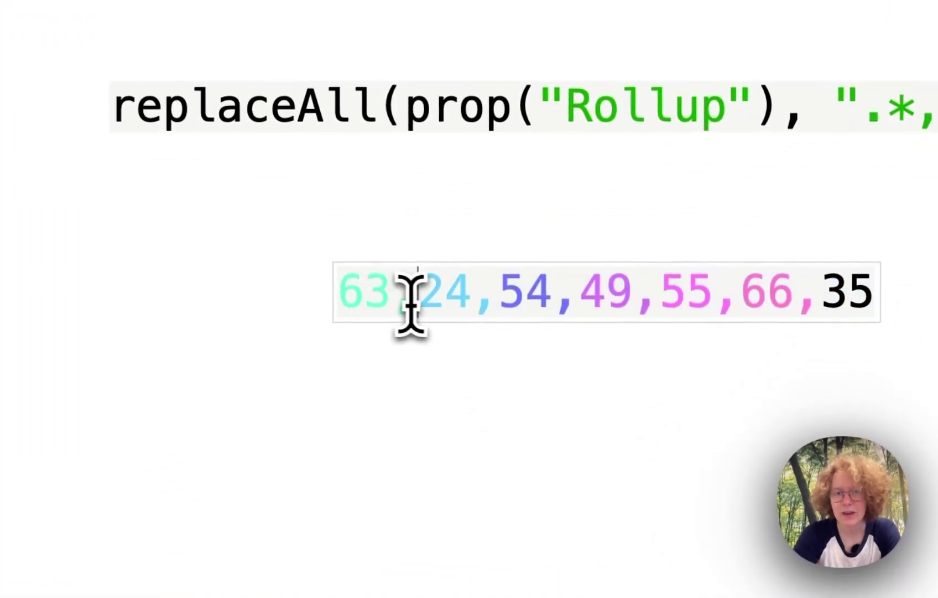
drag(411, 293, 339, 306)
drag(445, 295, 639, 300)
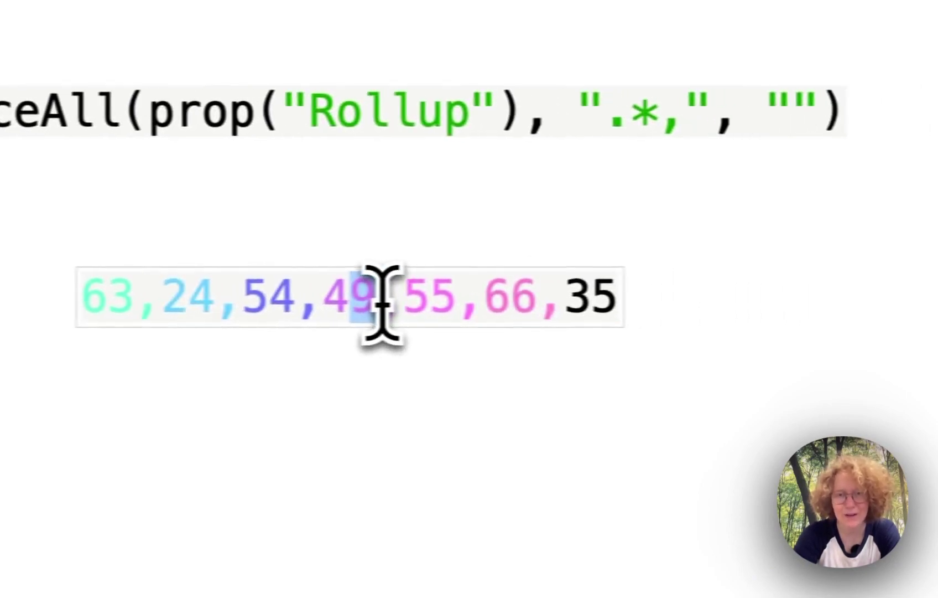
drag(398, 302, 515, 302)
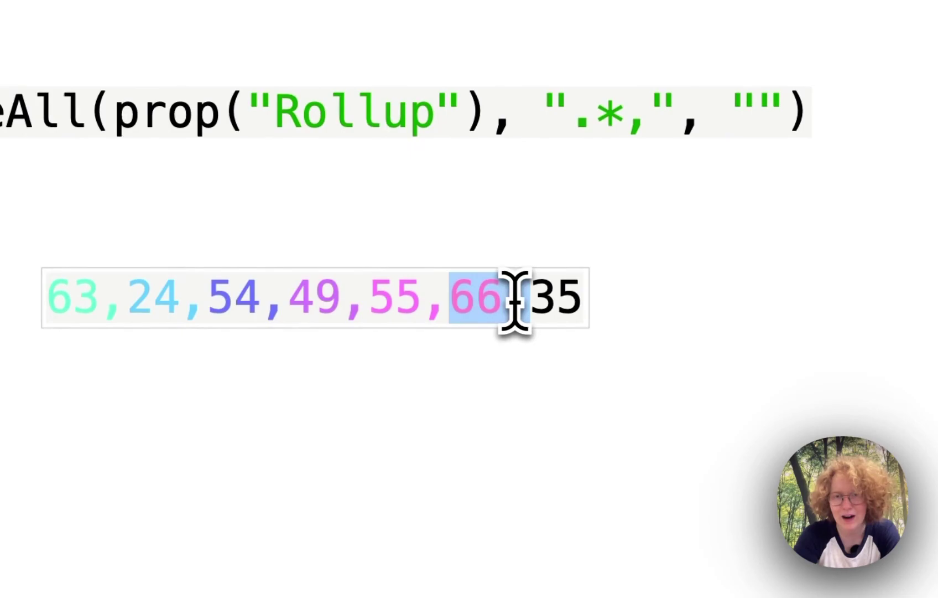
- Examine the sample list as a whole and its final value 35, which follows the last comma, on the Keynote slide
triple_click(550, 299)
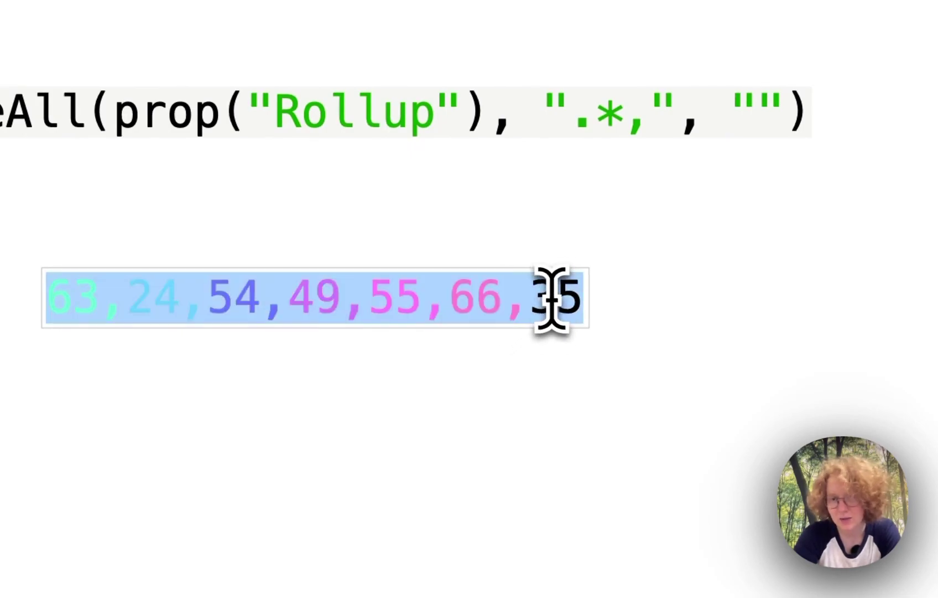
click(565, 304)
drag(532, 299, 591, 296)
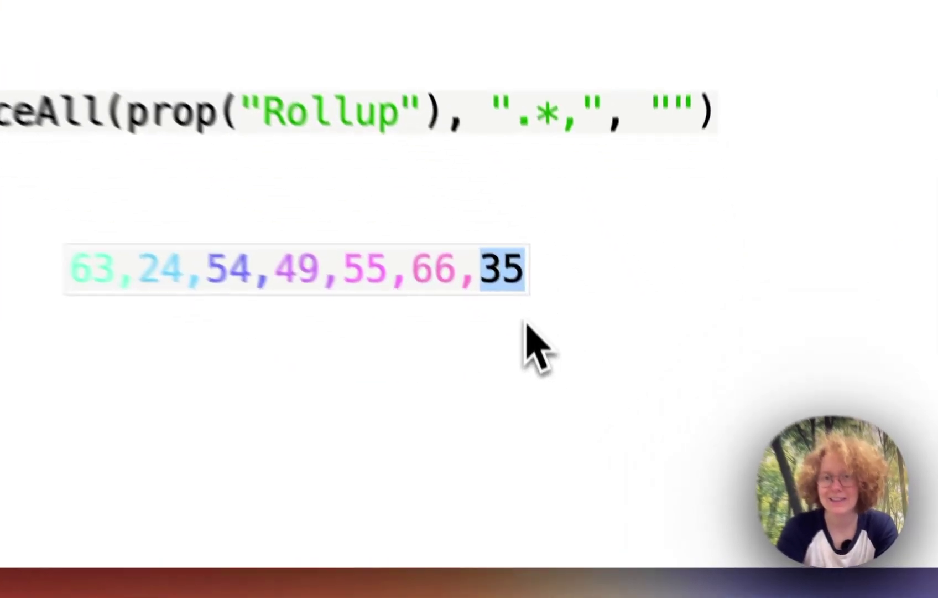
click(636, 394)
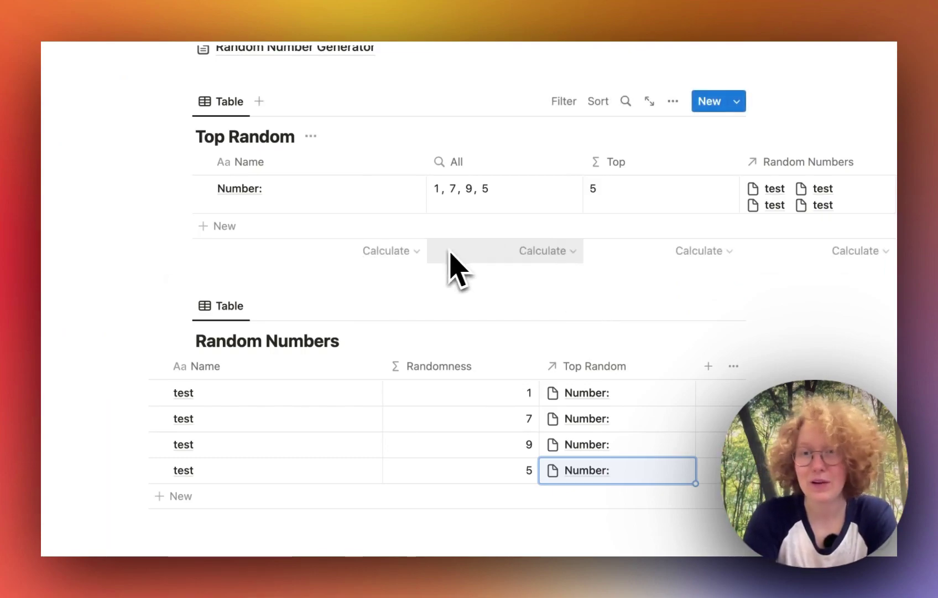
- In Notion, change the Top Random view to the Gallery layout and hide its database title
scroll(451, 265, up, 2)
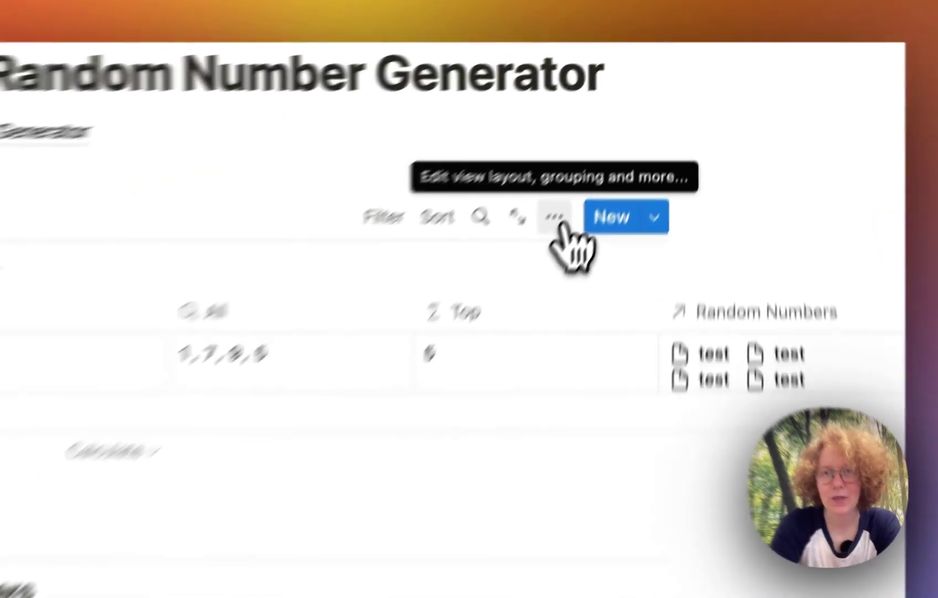
click(672, 152)
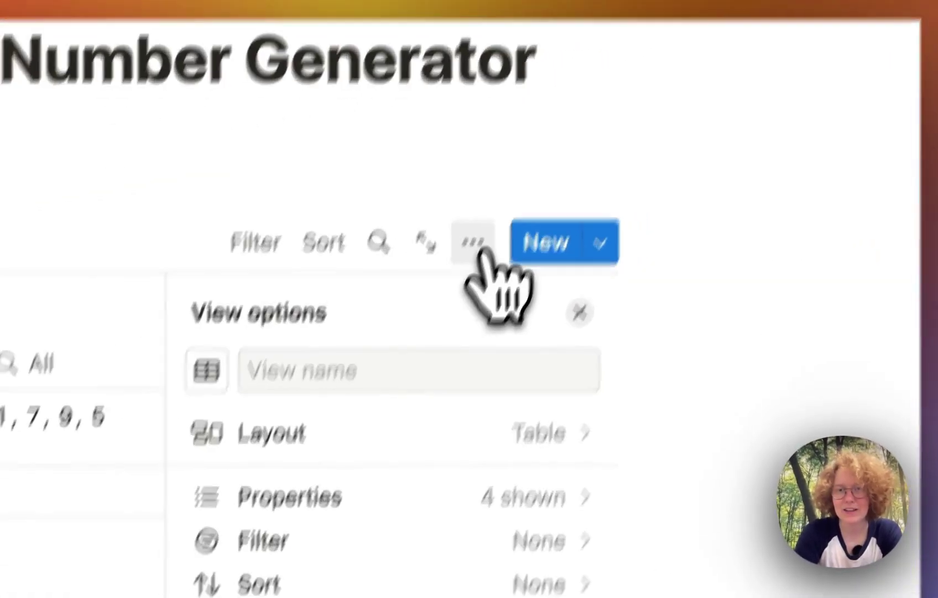
click(331, 281)
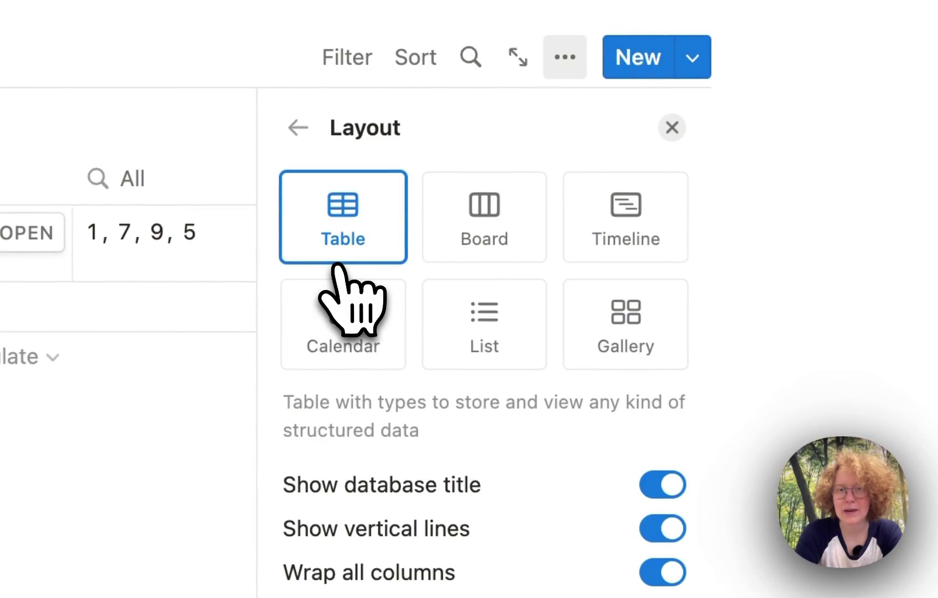
click(609, 343)
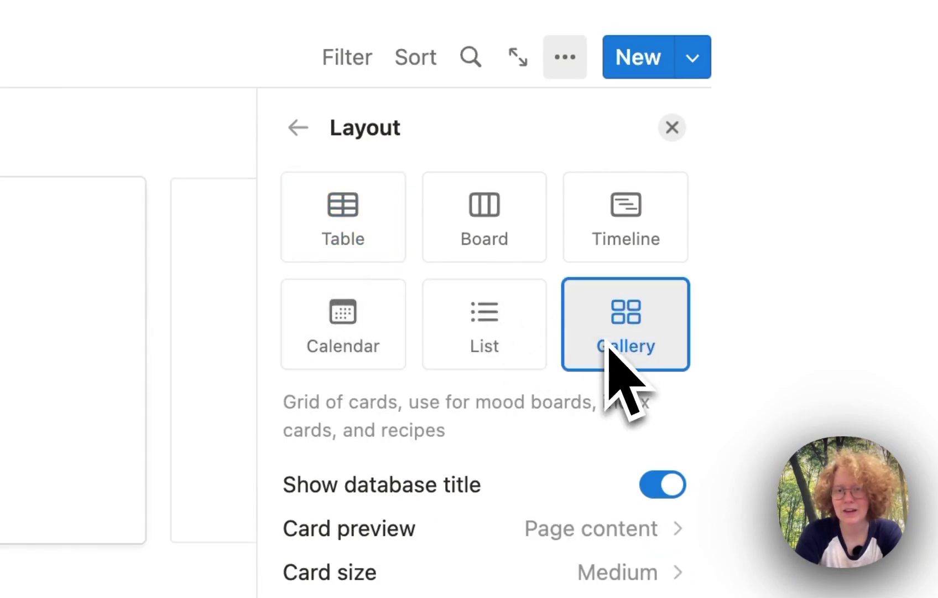
click(670, 487)
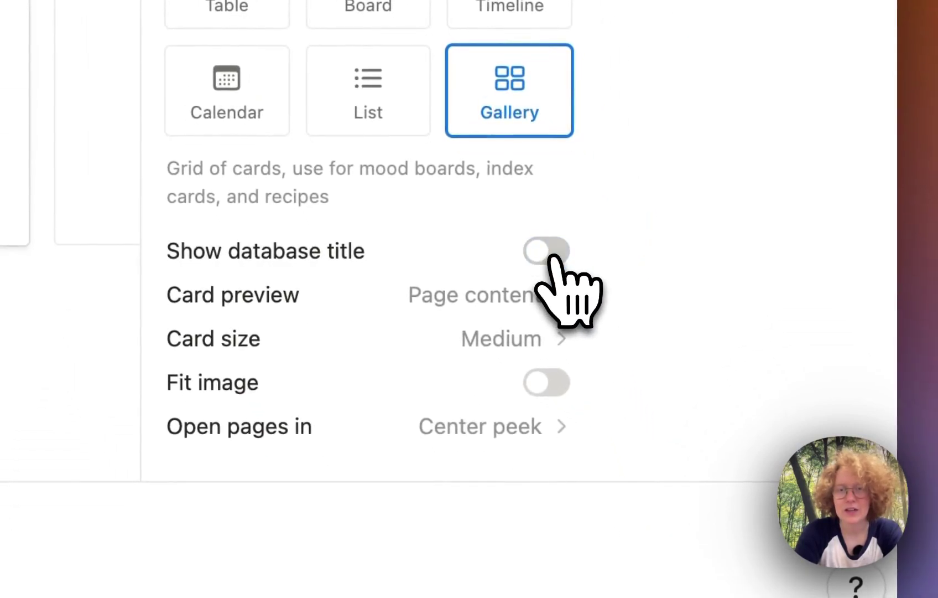
- Set the gallery's card preview to None, try the Large card size, and set the card size back to Medium
click(493, 296)
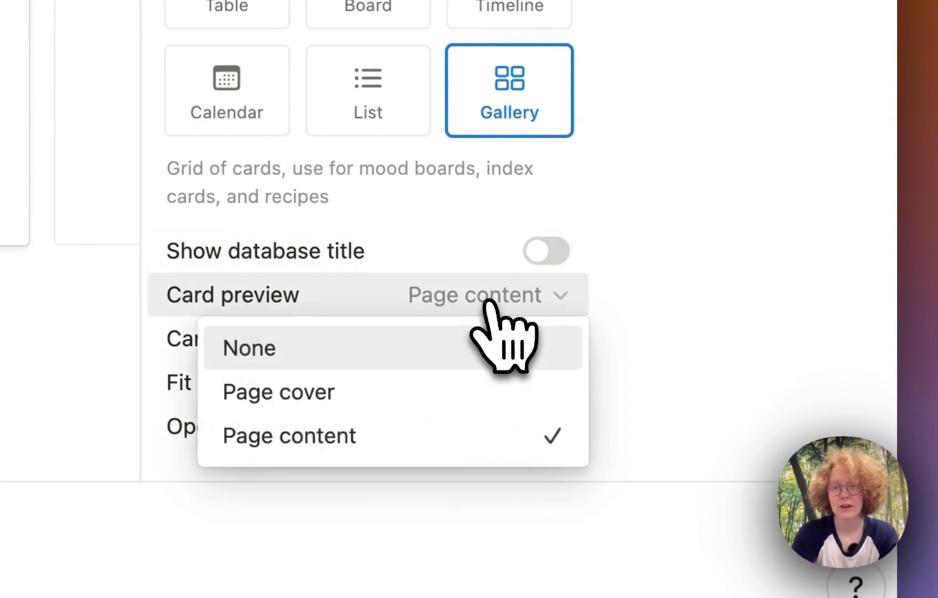
click(412, 354)
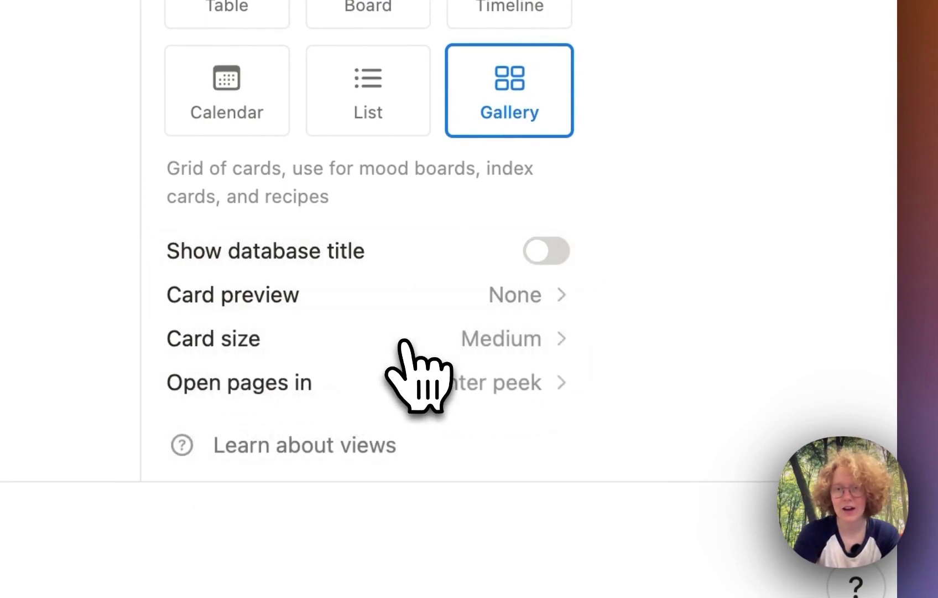
click(431, 349)
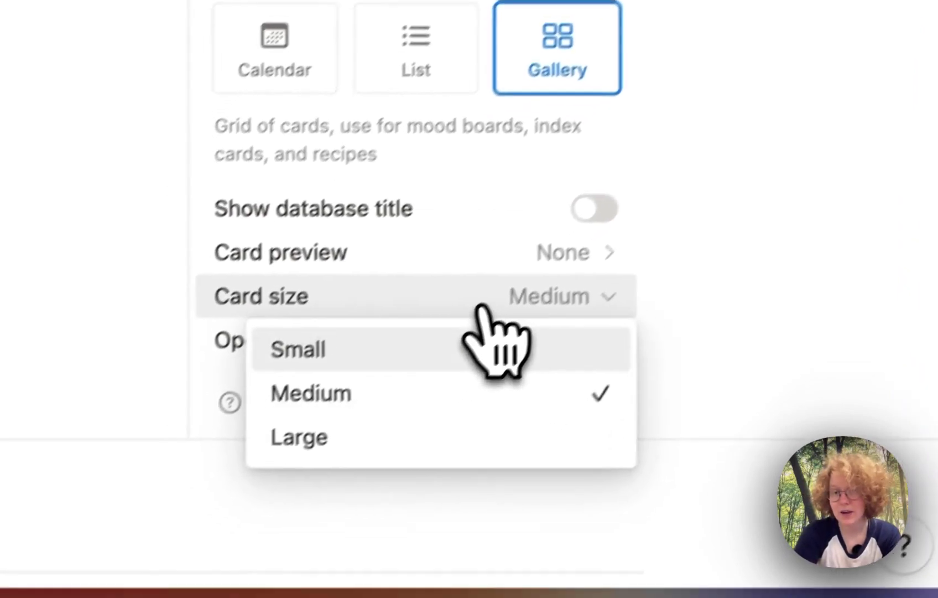
click(387, 437)
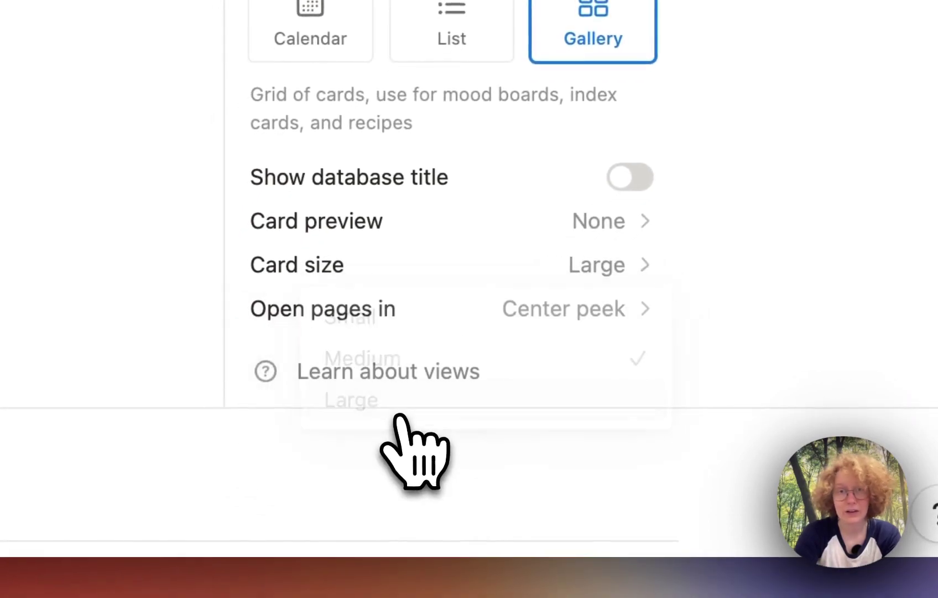
click(542, 285)
click(446, 359)
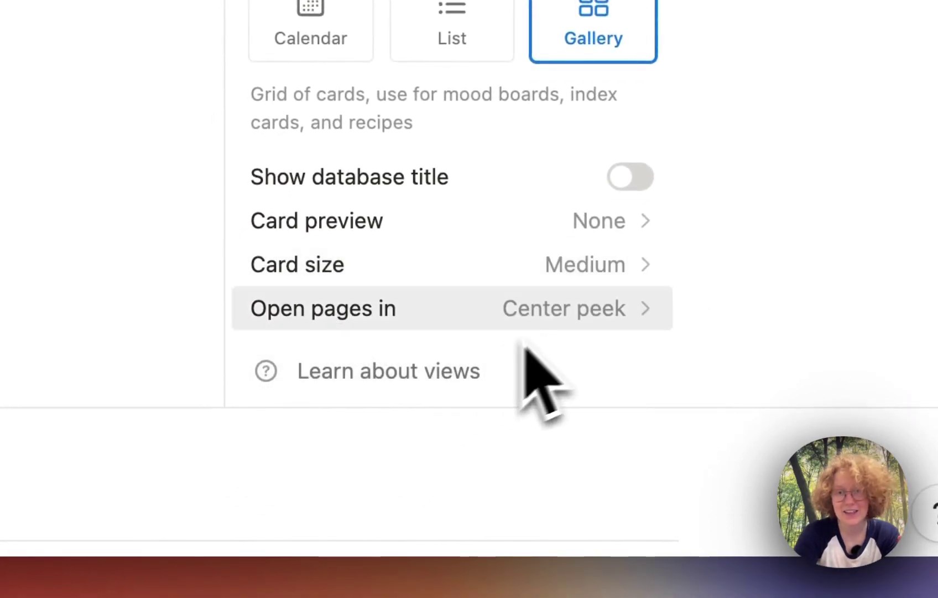
- Show the Top property on the gallery cards and name the view "."
click(387, 185)
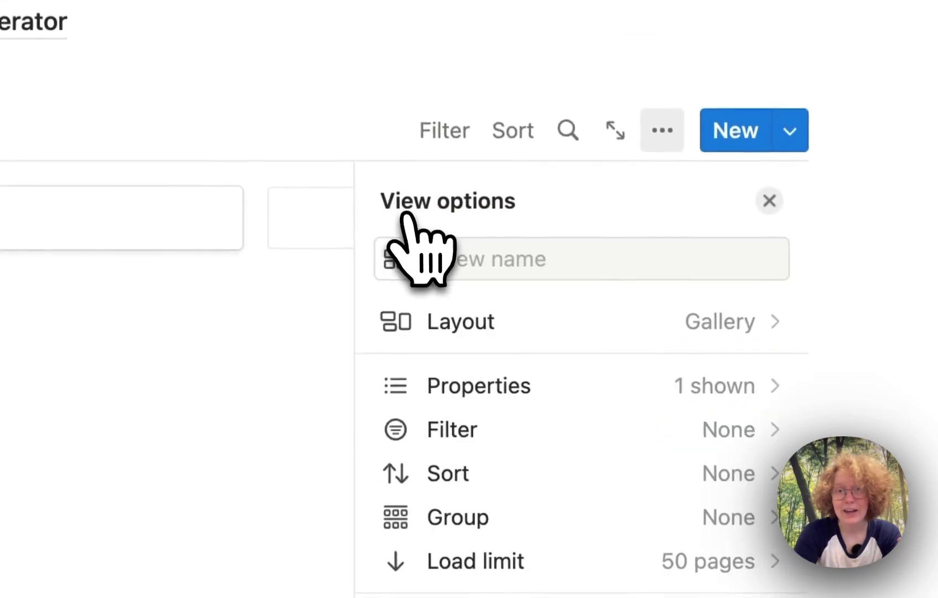
click(532, 384)
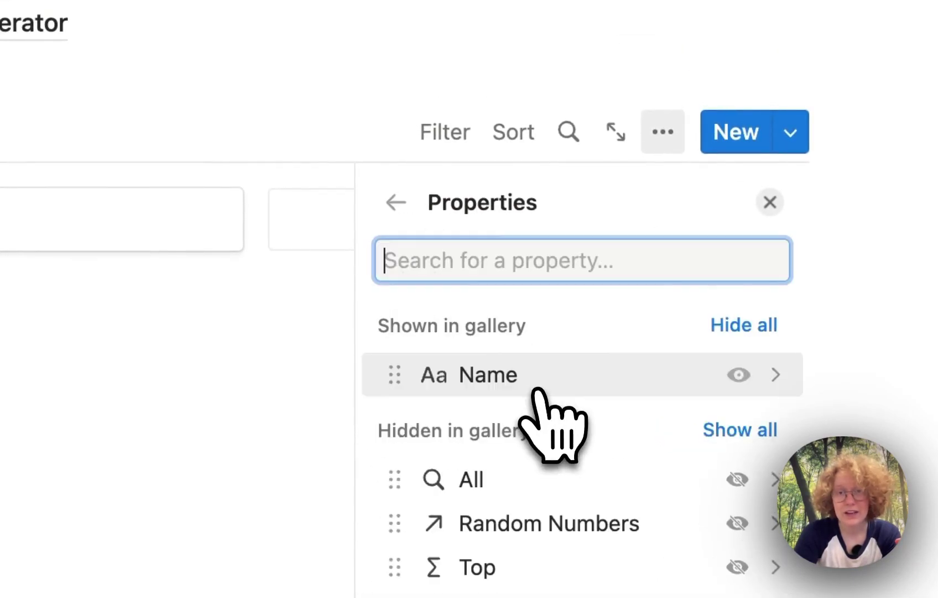
click(615, 409)
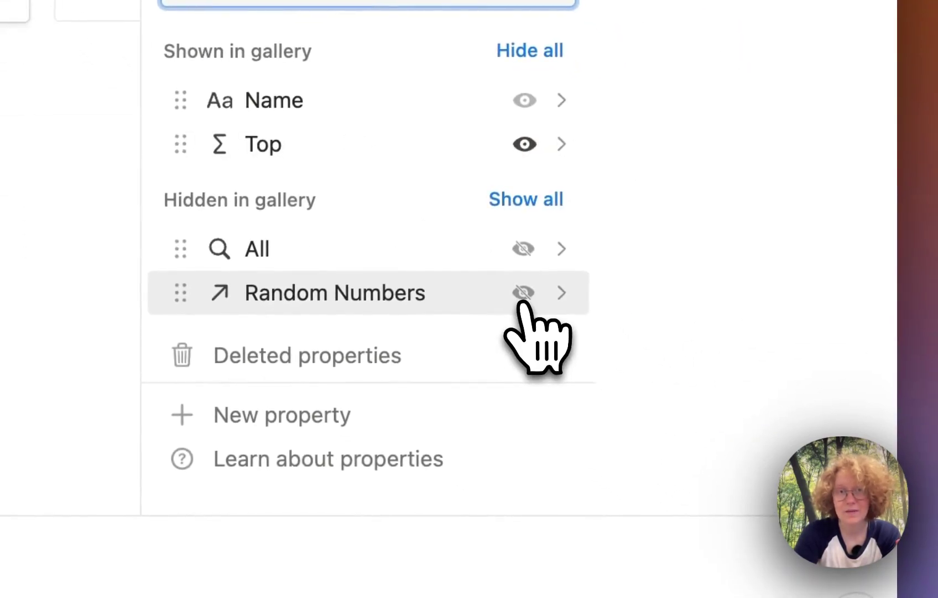
click(424, 264)
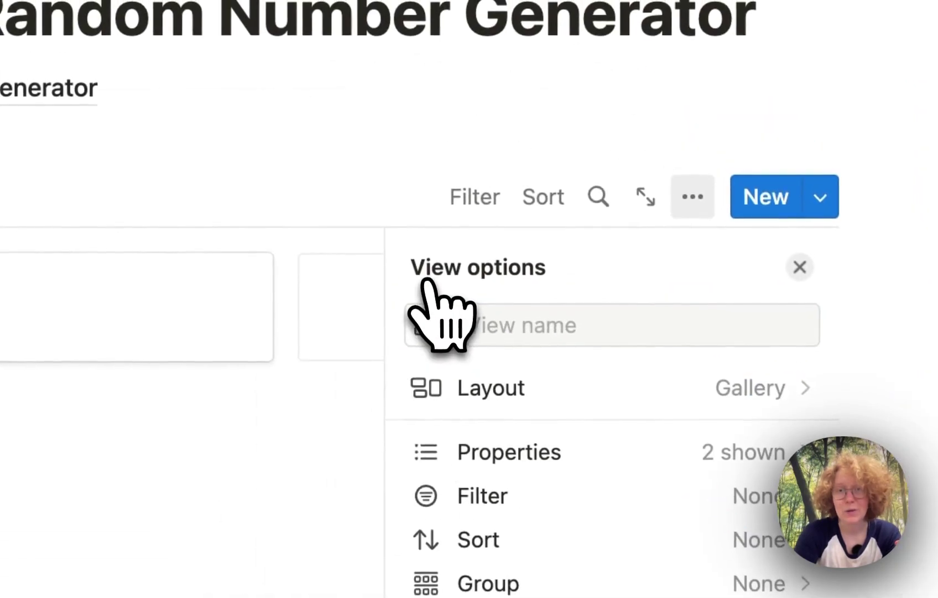
click(501, 325)
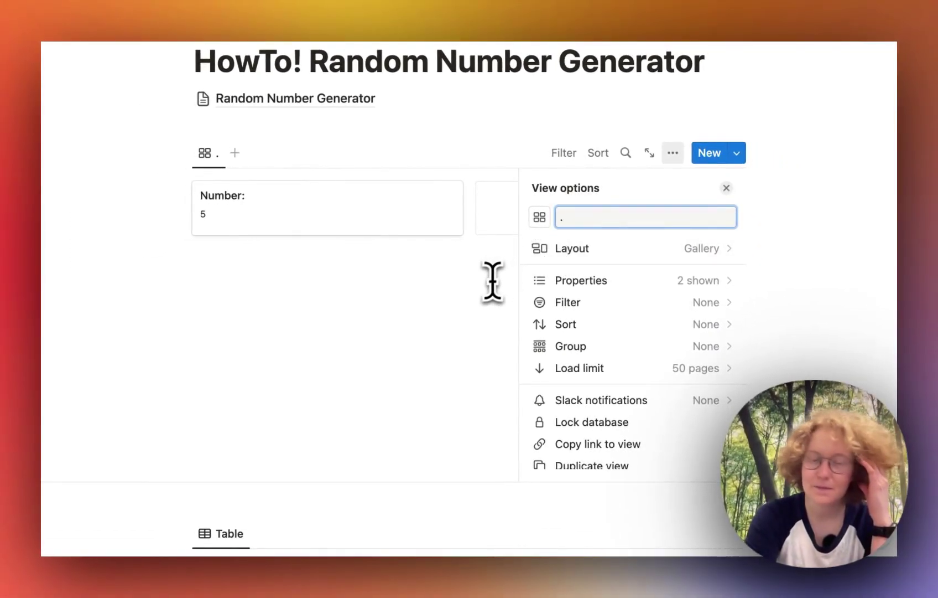
click(426, 326)
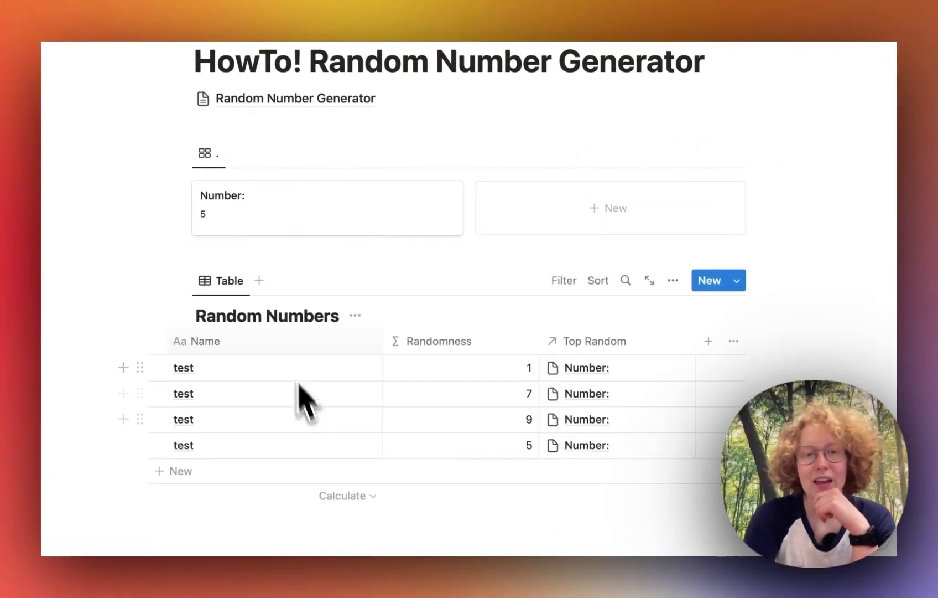
- Delete the last "test" row from the Random Numbers table
scroll(282, 276, up, 1)
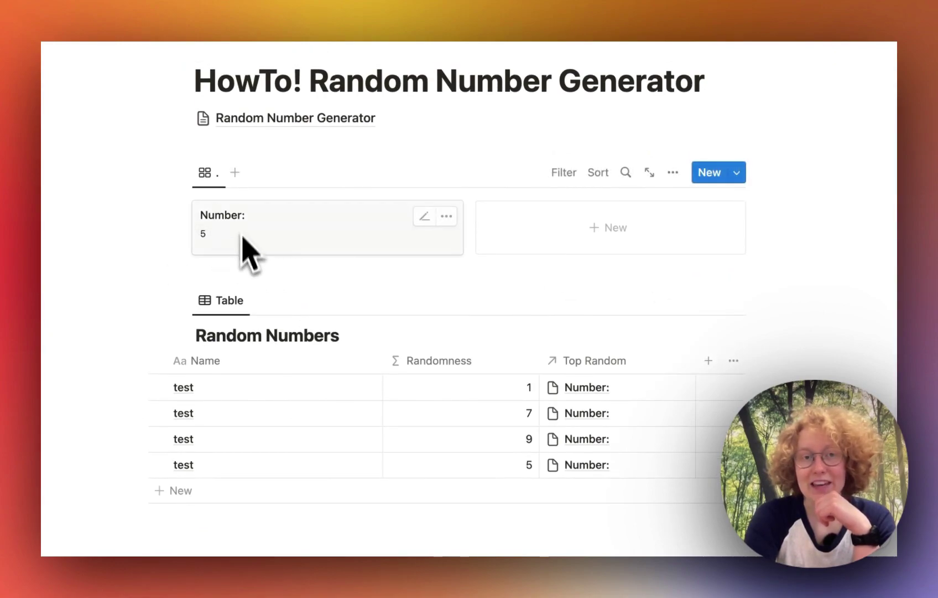
click(139, 464)
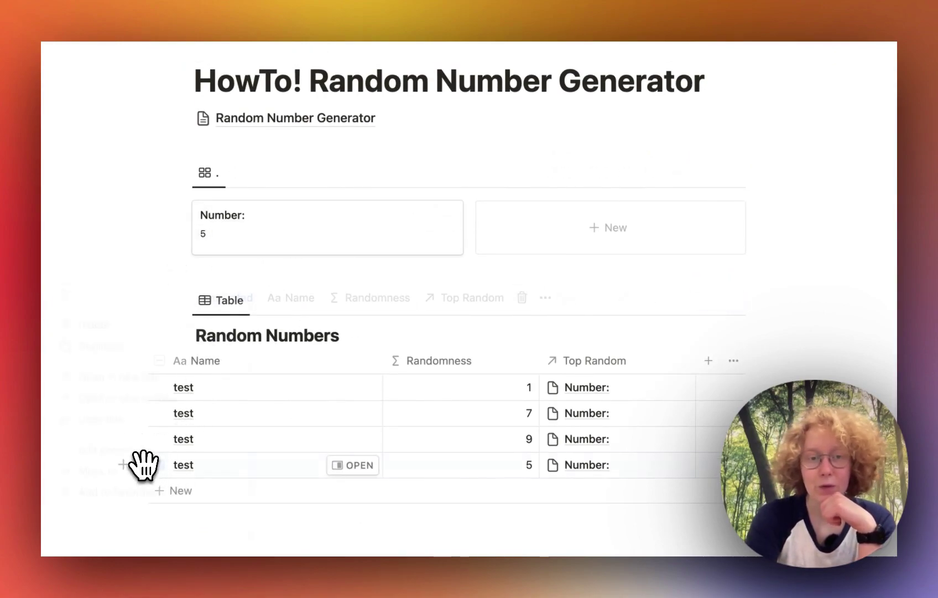
key(Delete)
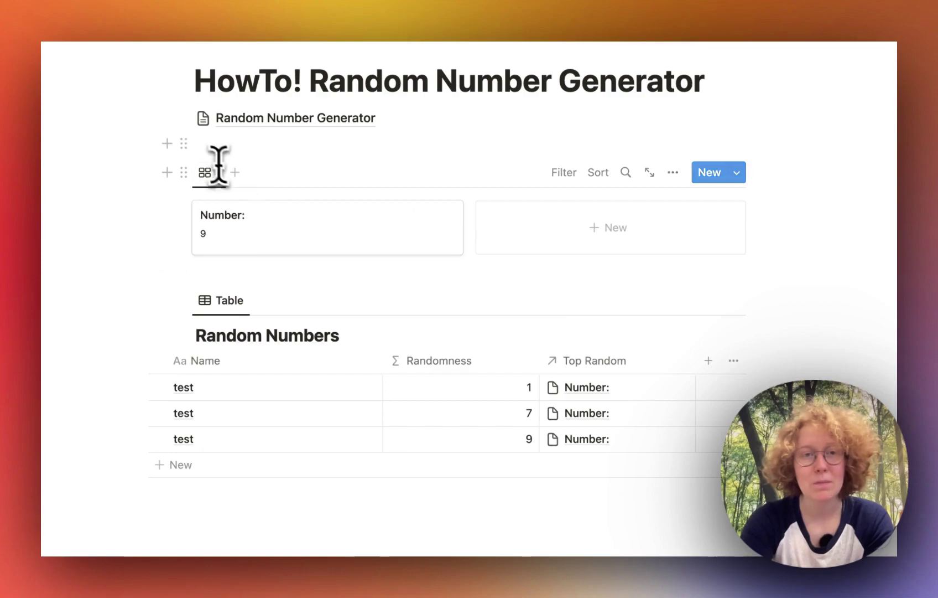
- Insert a Button block between the Random Number Generator page link and the gallery
click(211, 145)
key(Return)
text(/)
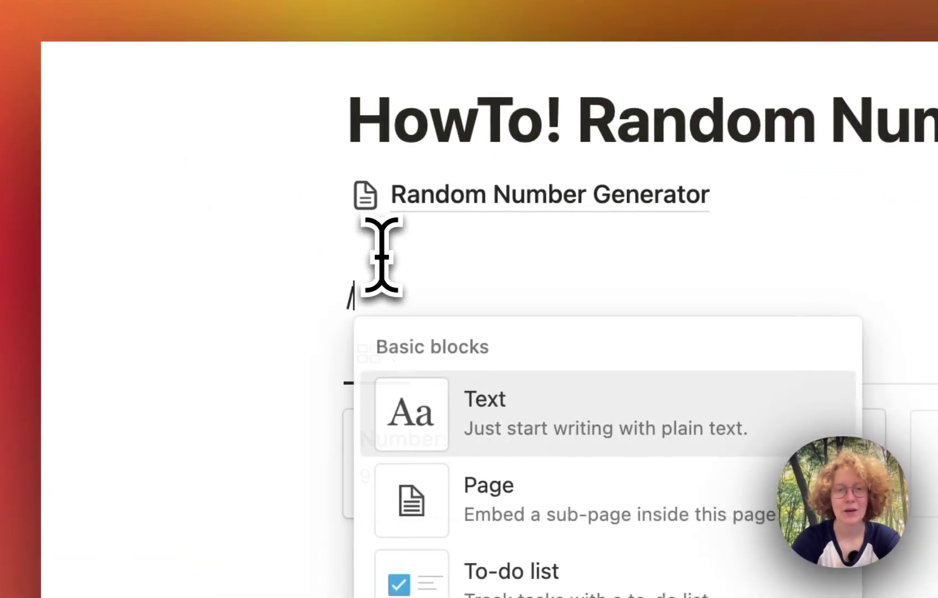
text(button)
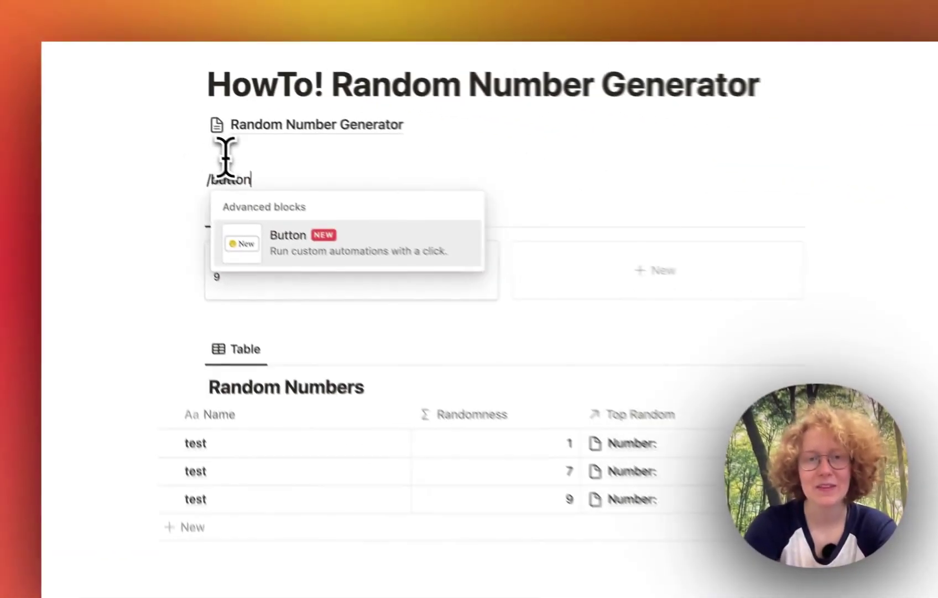
key(Return)
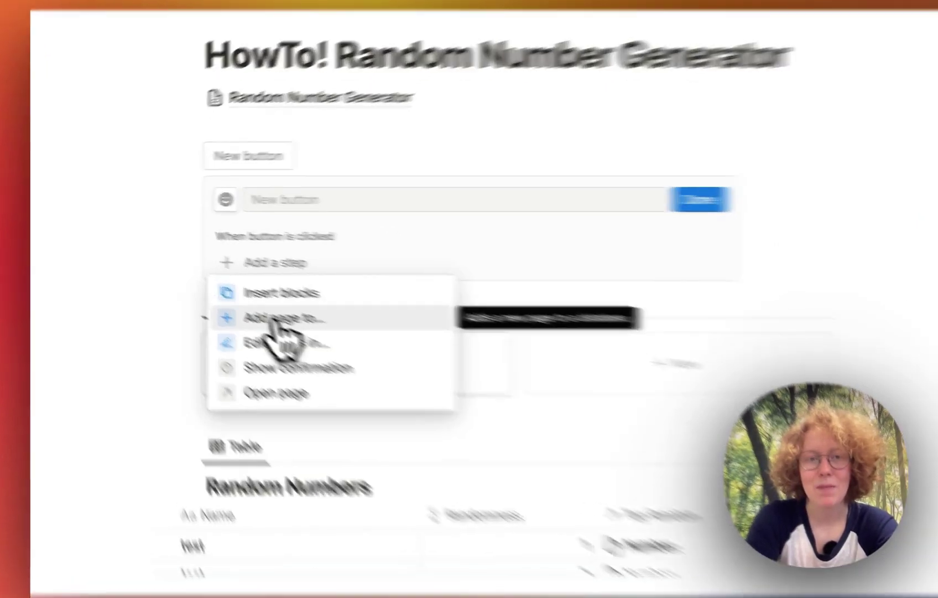
- Give the button an action that adds a page named "Log" to the Random Numbers database
click(264, 311)
click(565, 260)
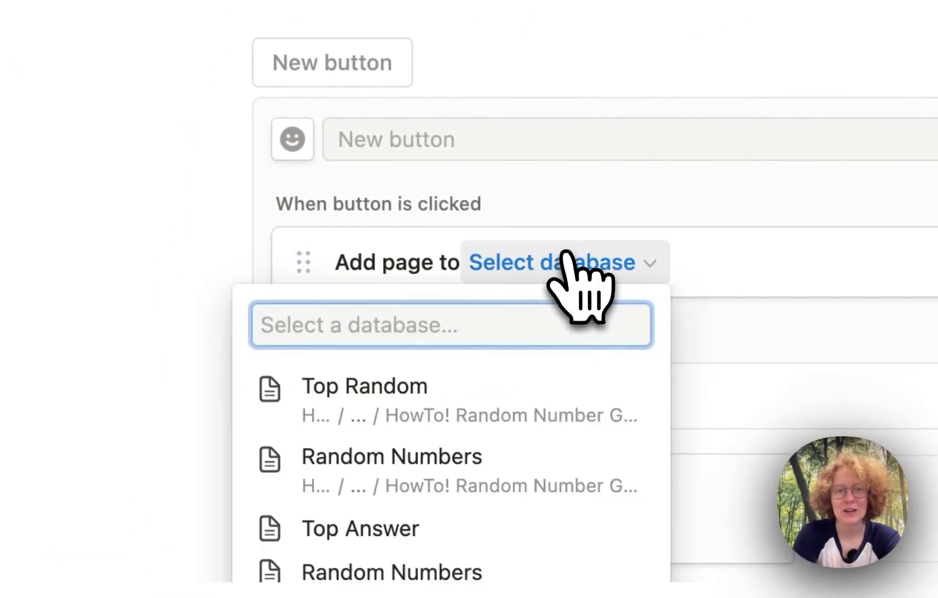
click(440, 360)
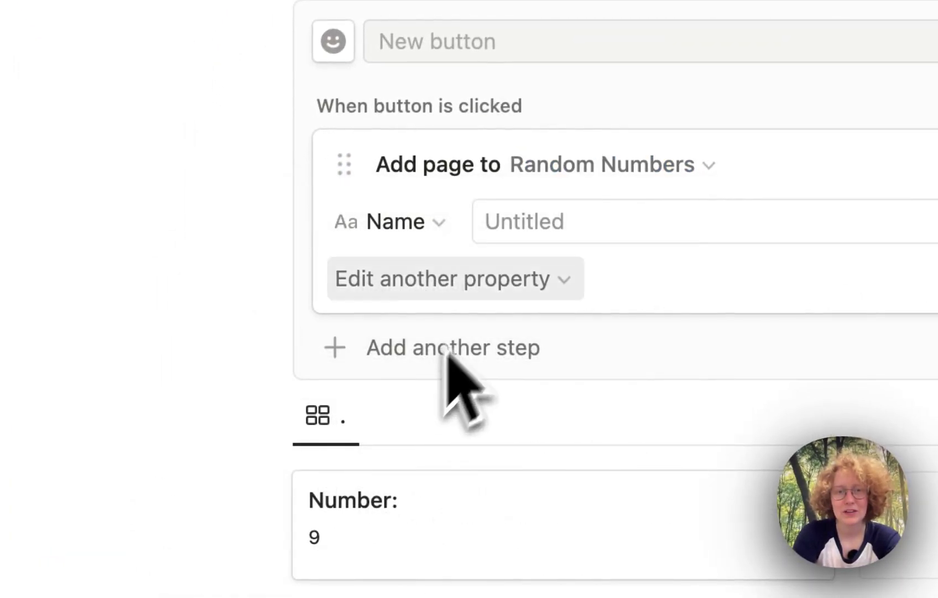
click(513, 224)
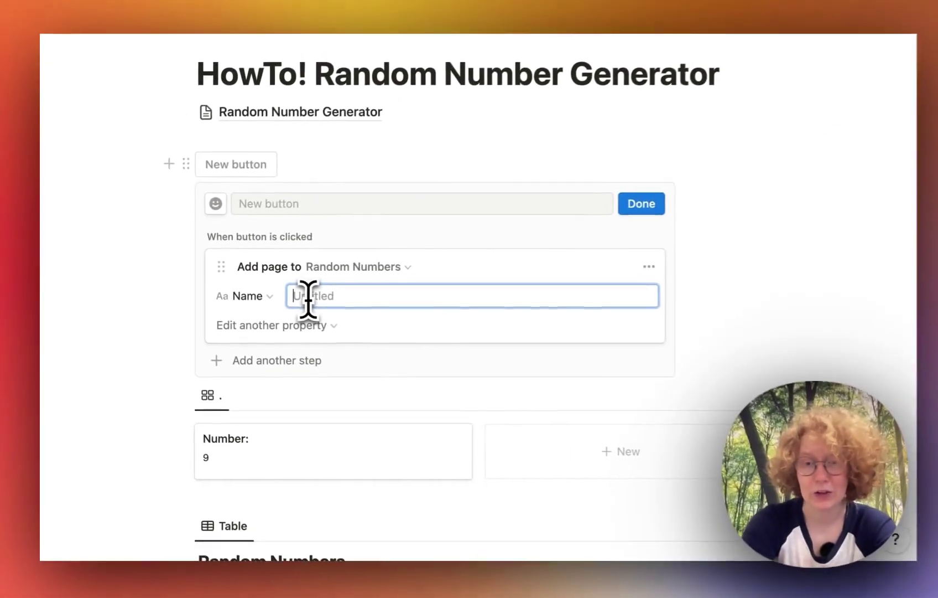
text(Ro)
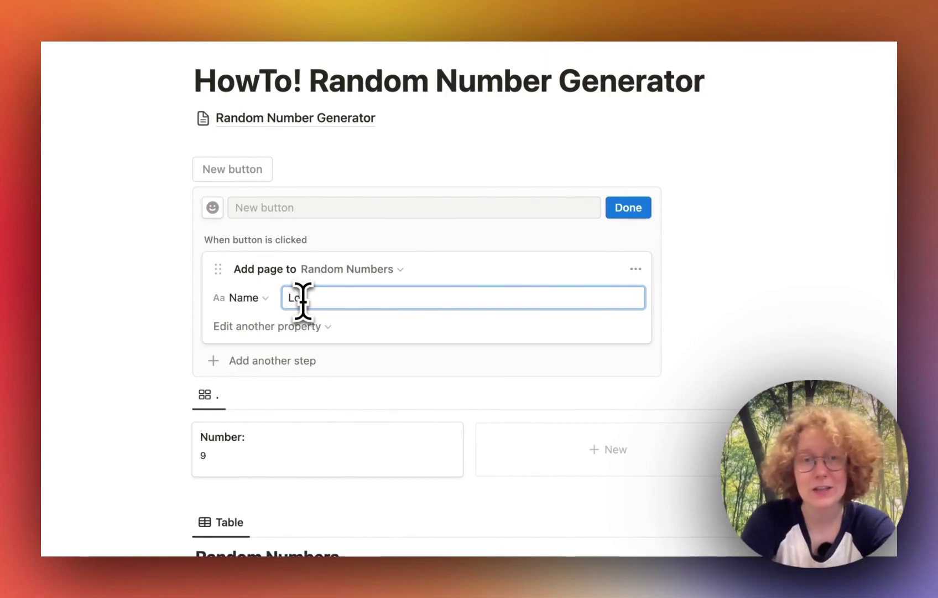
text(g)
- Have the button's new page also set its Top Random relation to the "Number:" page
click(268, 326)
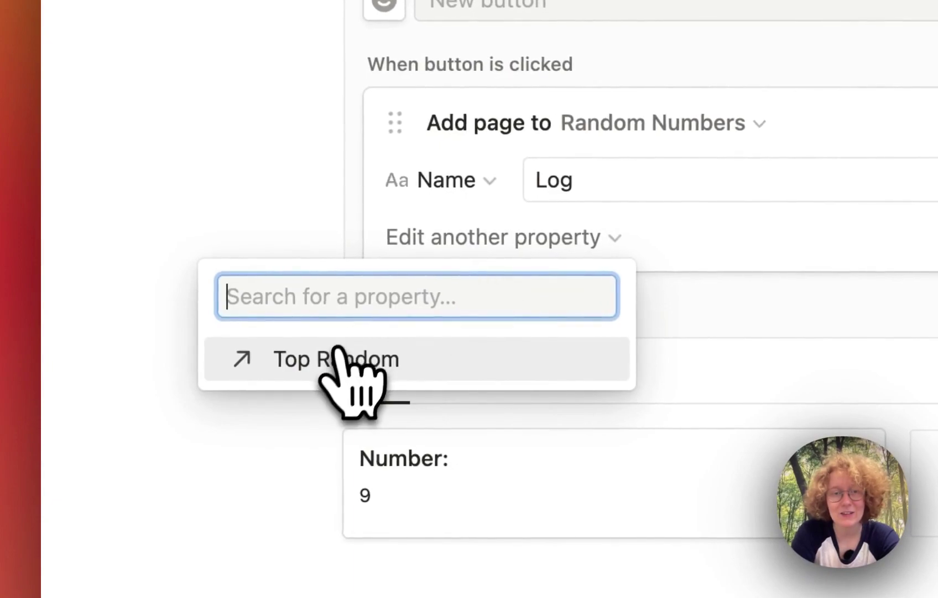
click(337, 360)
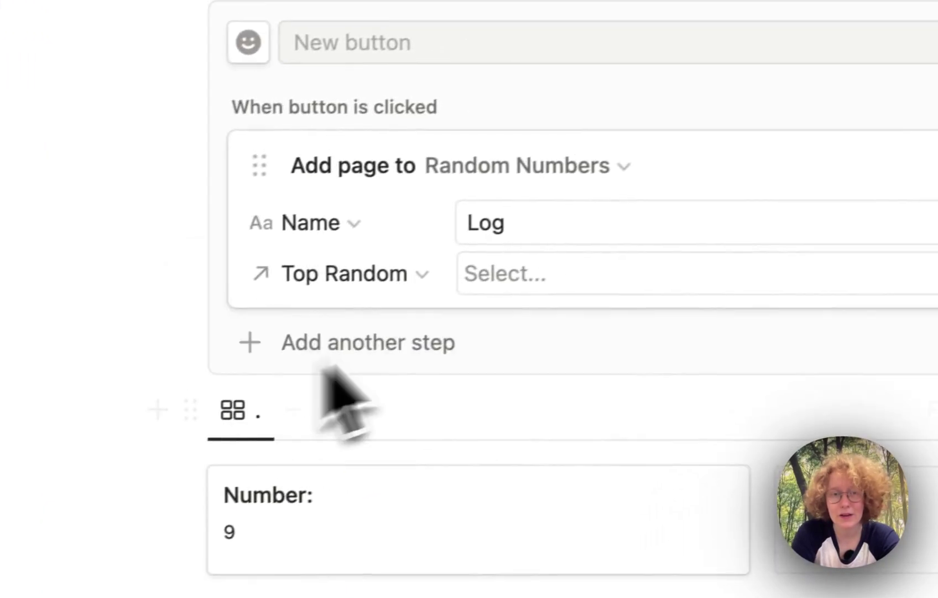
click(630, 232)
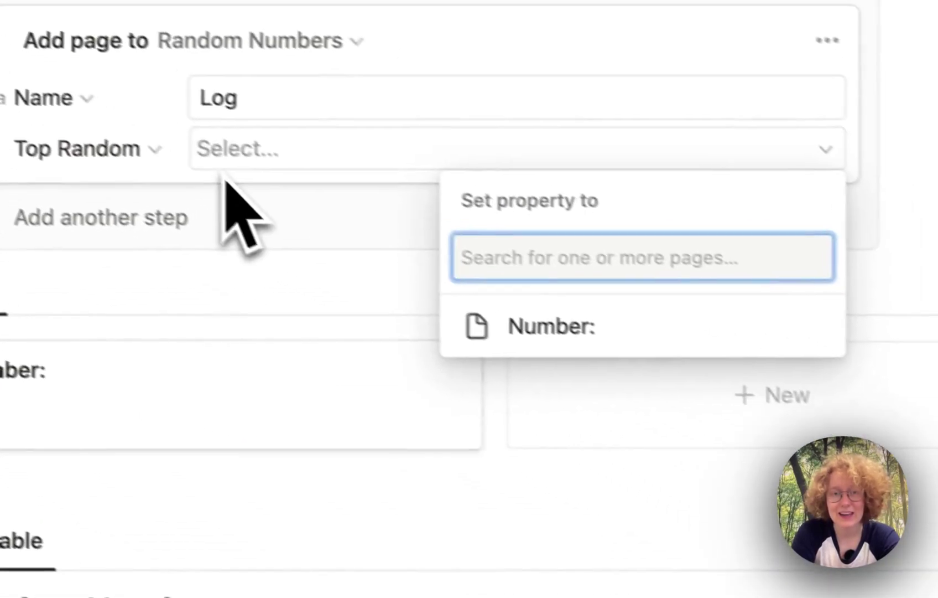
click(493, 327)
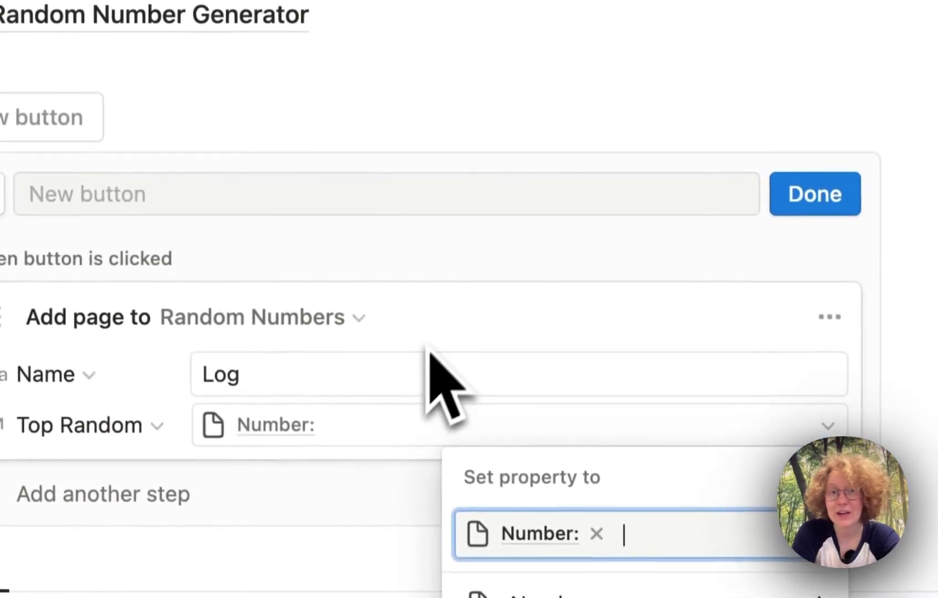
click(472, 301)
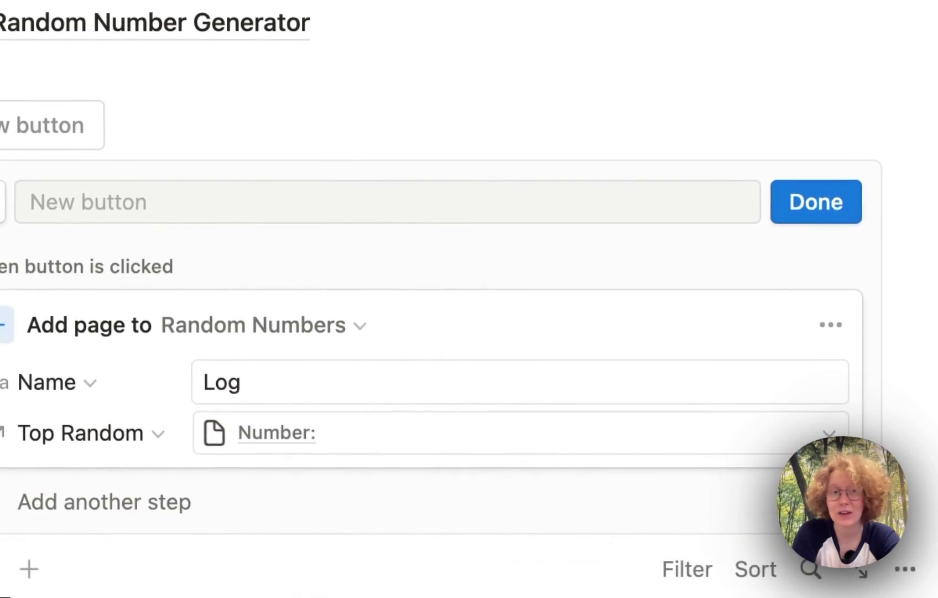
- Label the new button "Generate Random Number!" with a wizard emoji on each side of the text
click(85, 201)
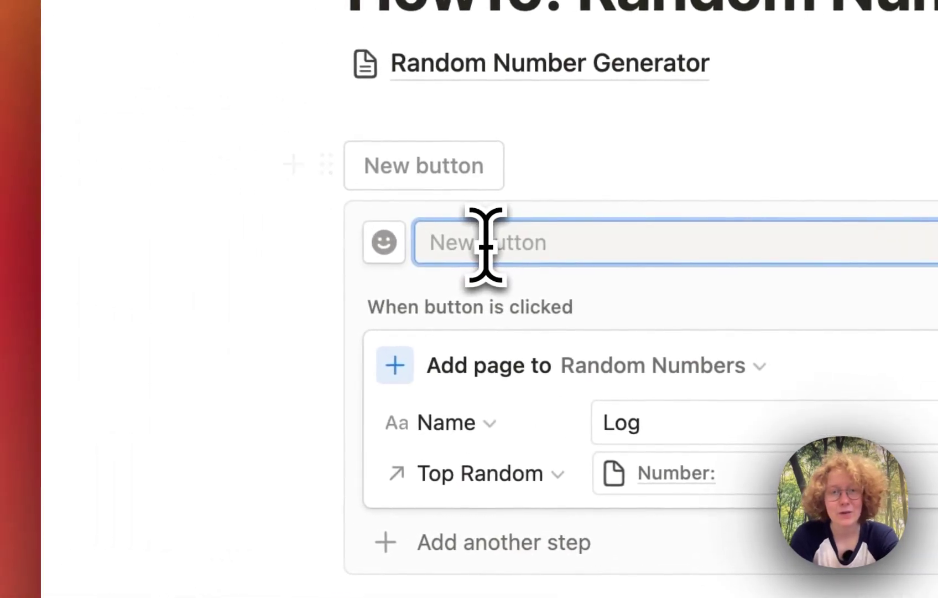
key(ctrl+super+space)
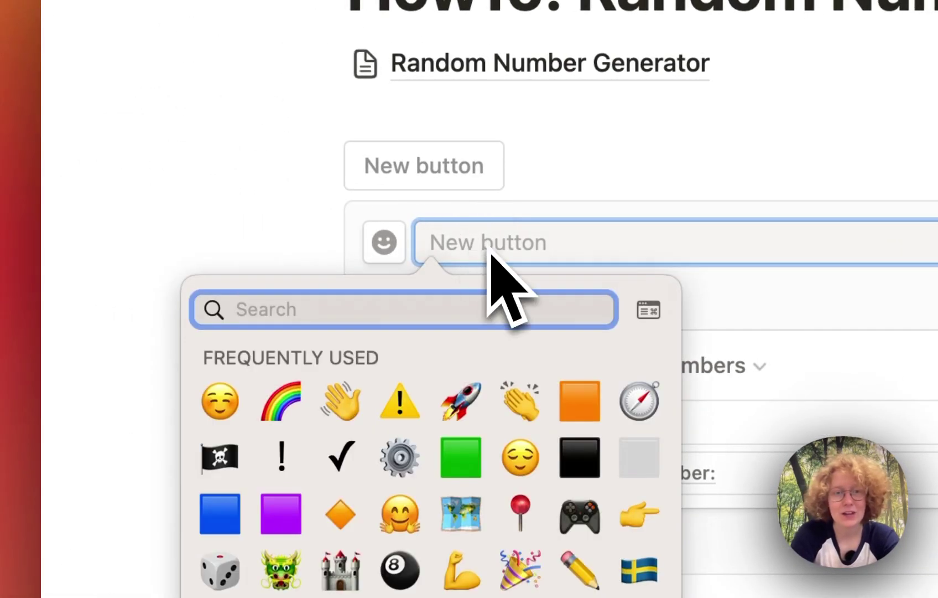
text(wizard)
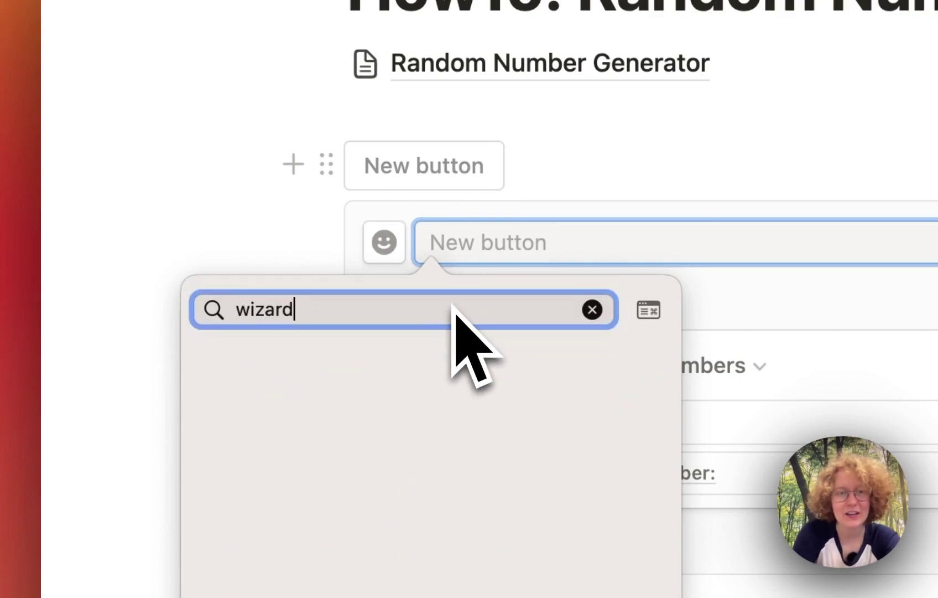
click(277, 367)
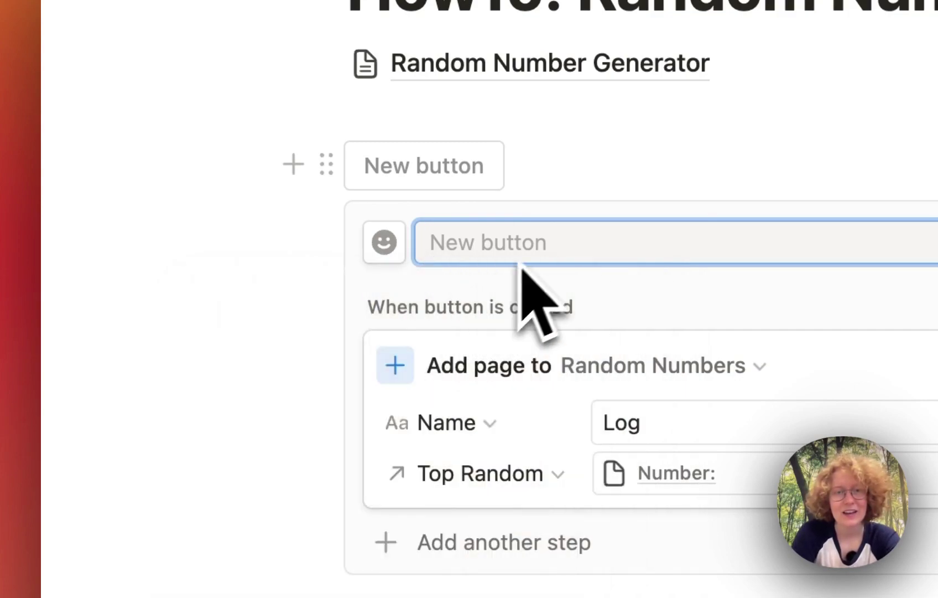
text(Generate Random Number! 🧙)
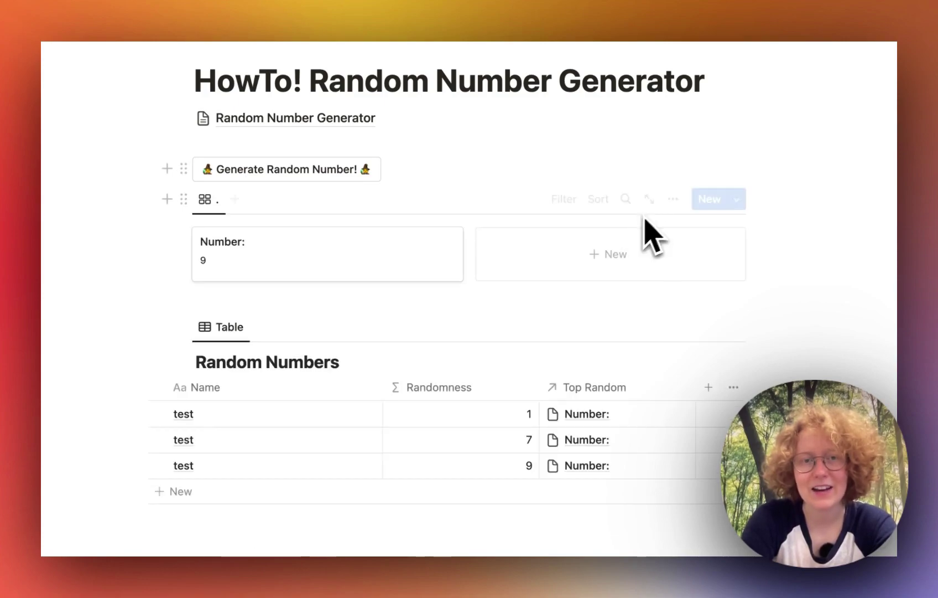
- Test the Generate Random Number! button by running it four times
scroll(484, 253, down, 2)
click(275, 143)
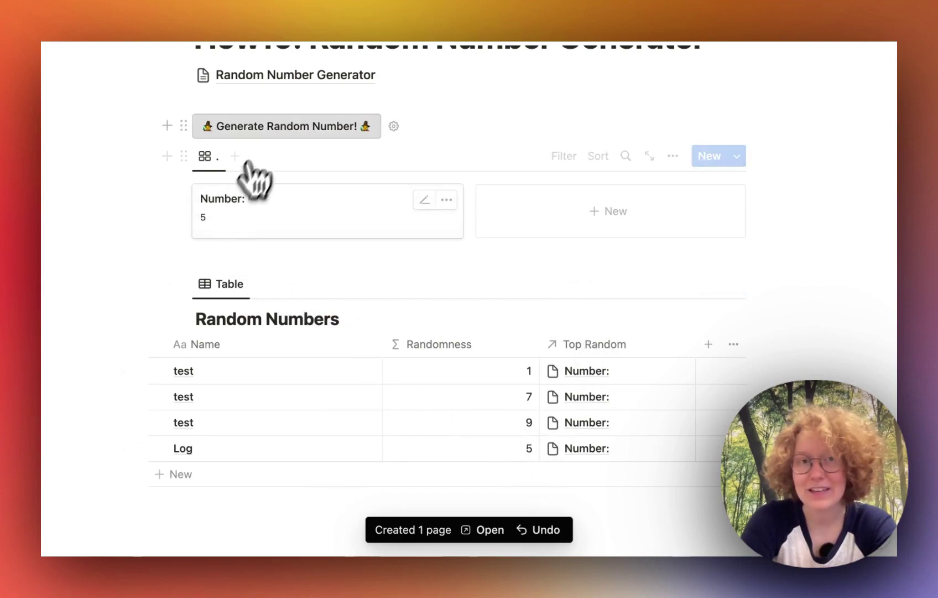
click(265, 132)
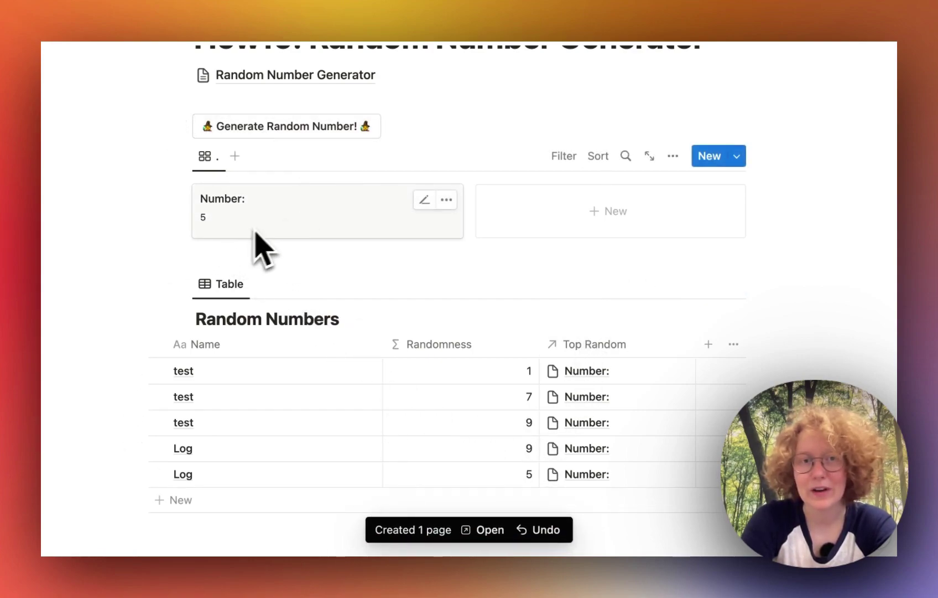
click(313, 128)
scroll(376, 299, down, 1)
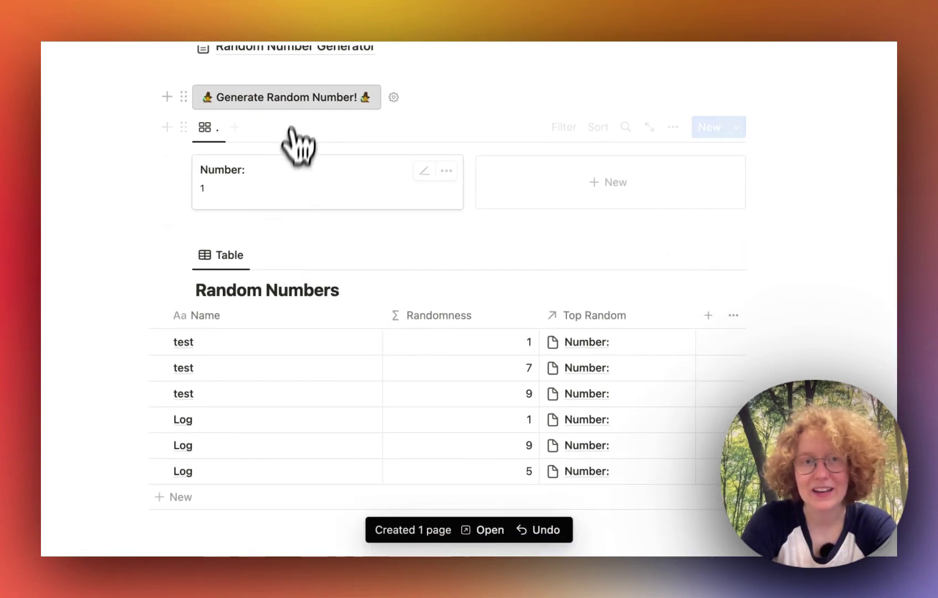
click(287, 100)
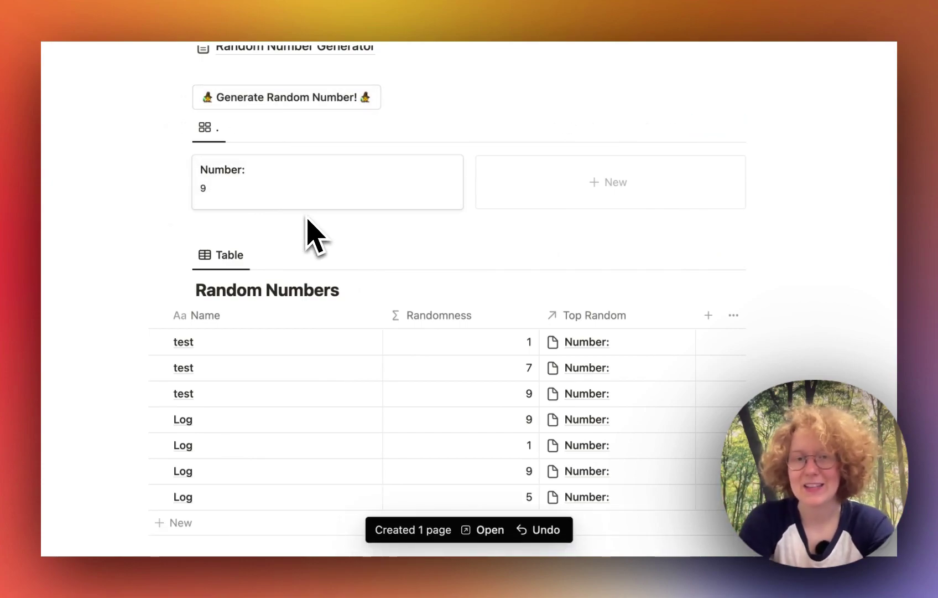
- Delete all the test and Log rows from the Random Numbers table
scroll(308, 221, down, 3)
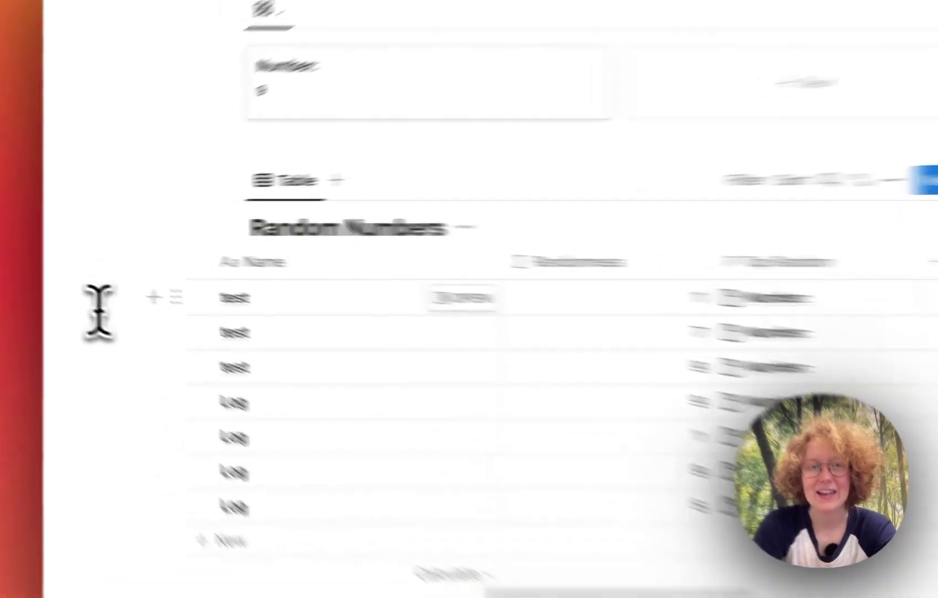
drag(82, 307, 197, 413)
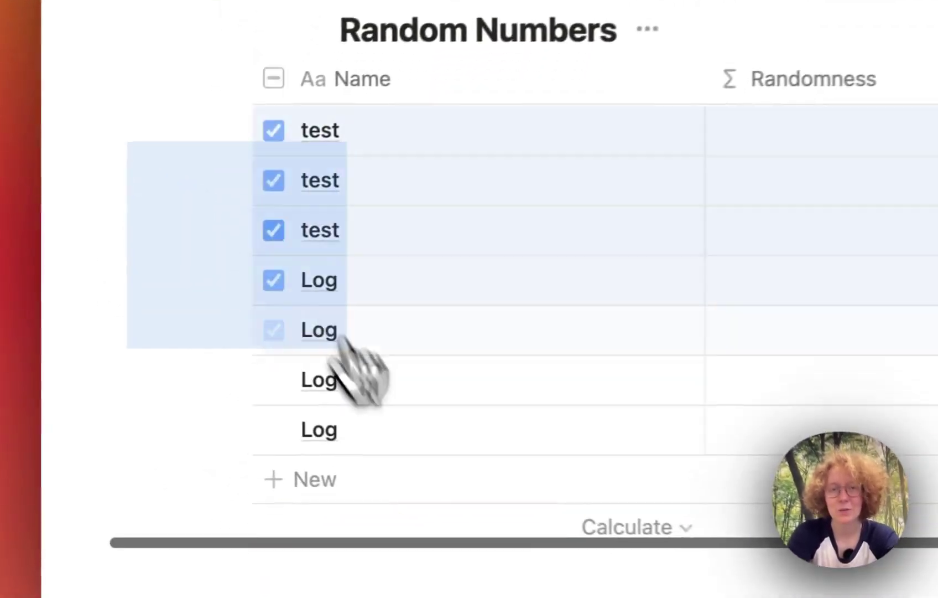
drag(345, 345, 387, 445)
key(BackSpace)
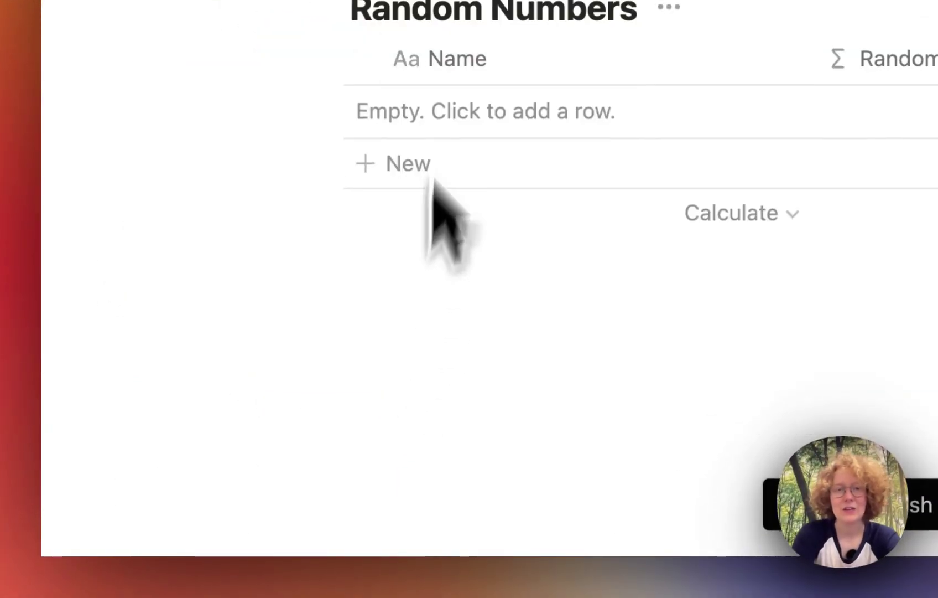
- Insert a divider and several blank lines between the gallery and the Random Numbers table
click(411, 293)
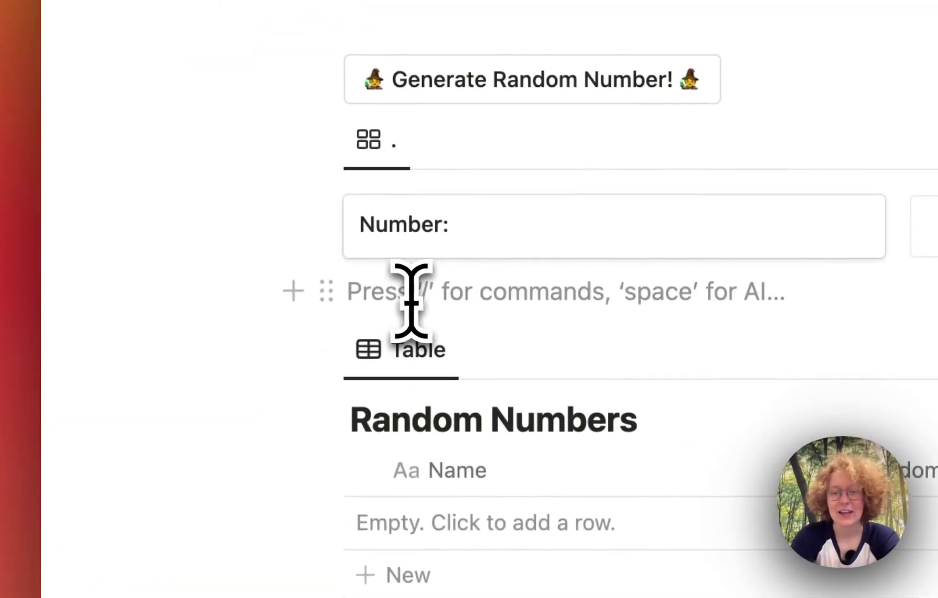
key(Return)
key(Return)
key(Return)
key(Return)
key(Return)
key(Return)
key(Return)
key(Return)
key(Return)
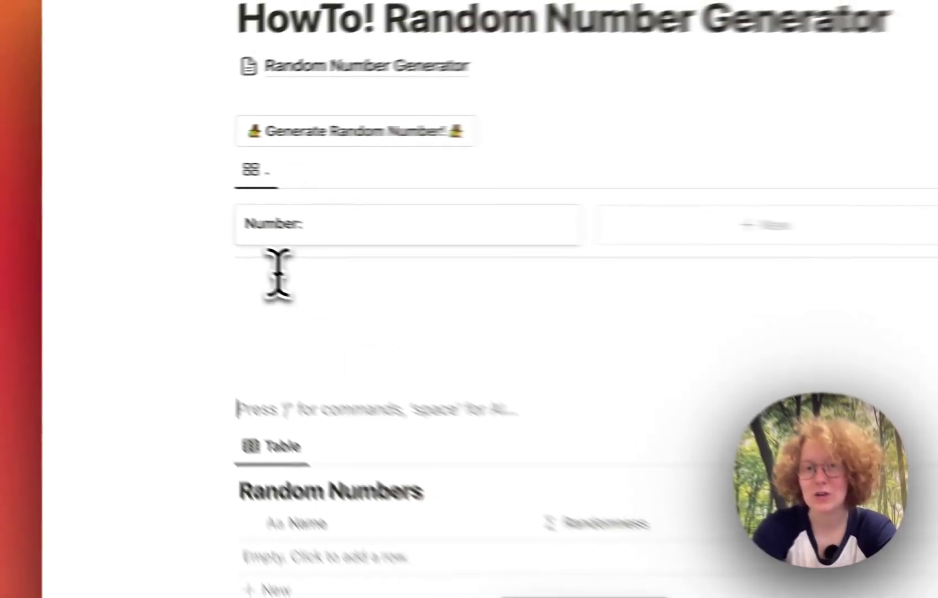
- Generate a new random number with the Generate Random Number! button above the gallery
scroll(224, 262, up, 2)
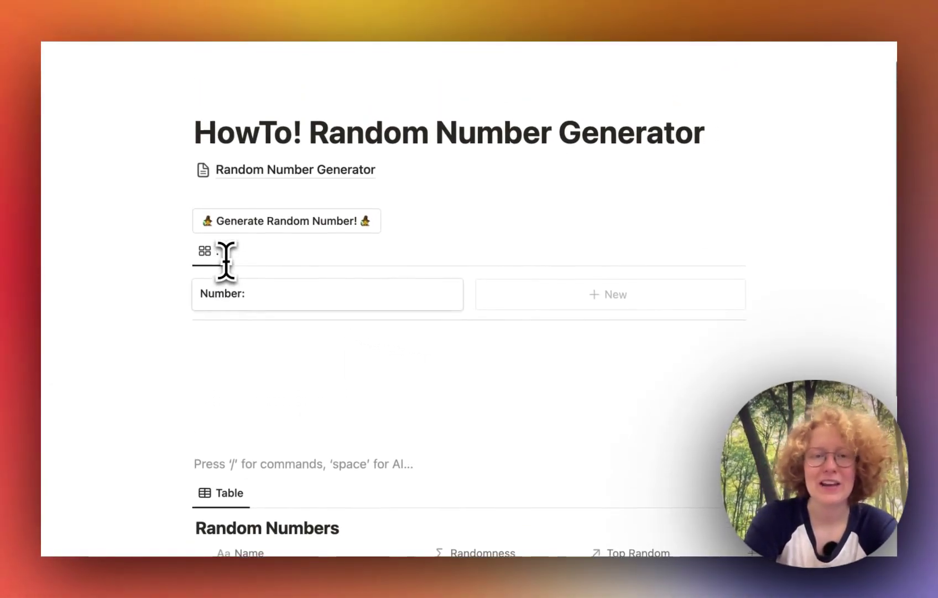
scroll(224, 262, up, 1)
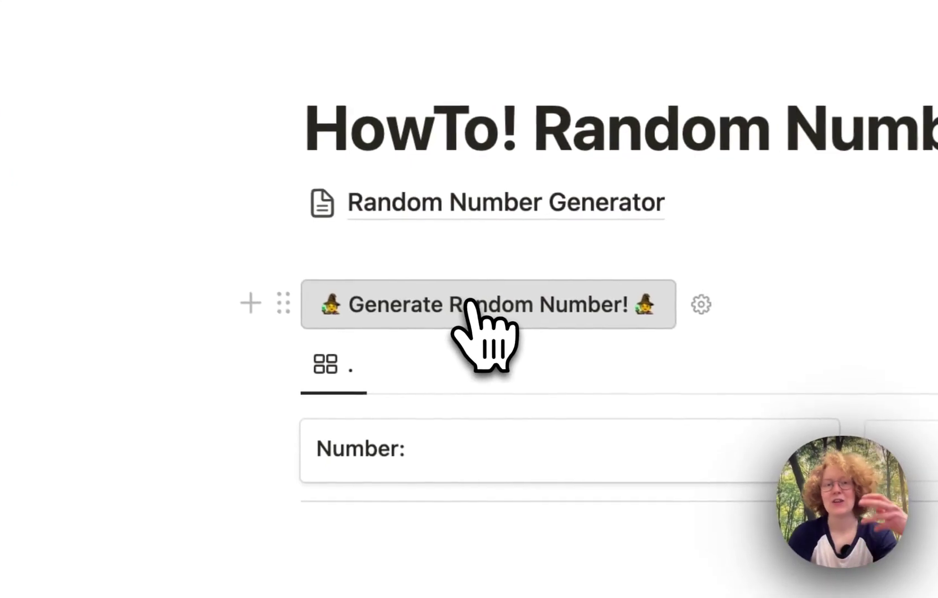
click(471, 303)
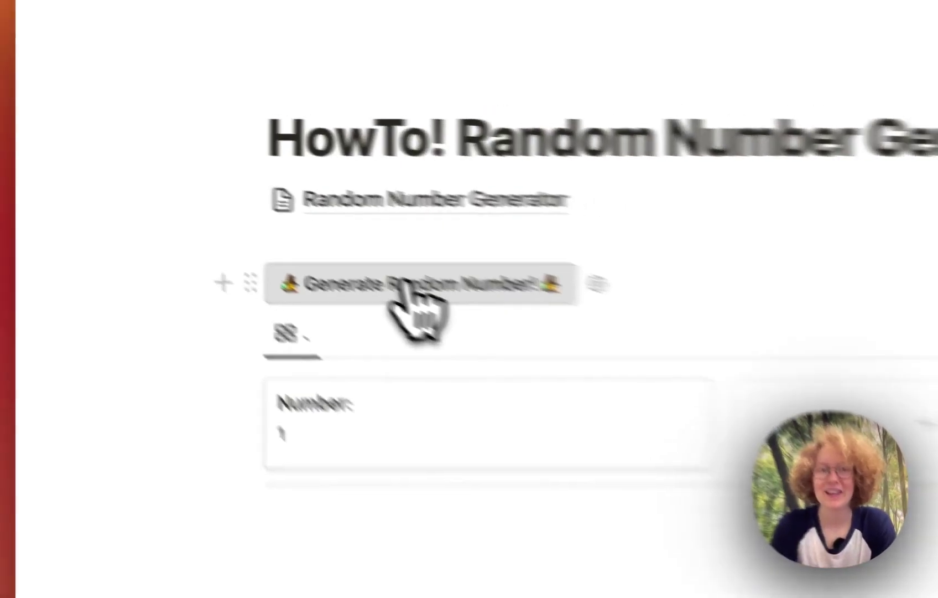